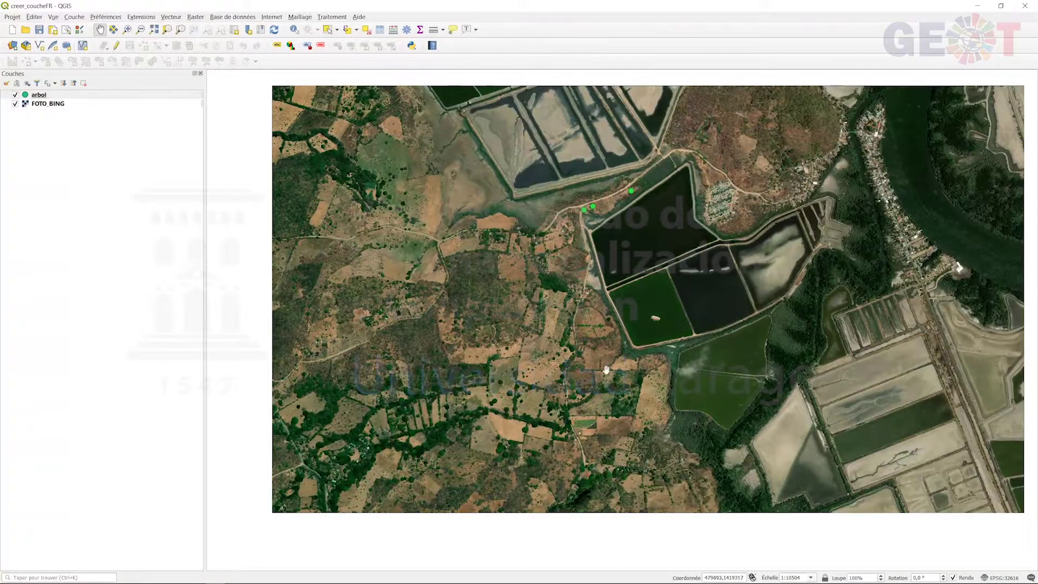
# - Start a new shapefile layer and set its file name to route in the DIGITALIZACION folder
pyautogui.click(41, 47)
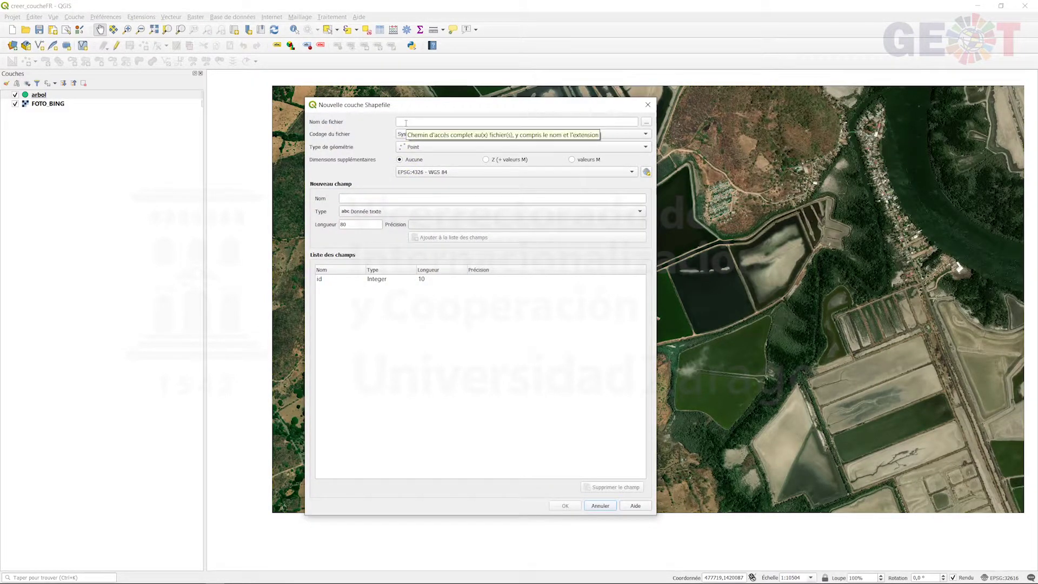
pyautogui.click(405, 123)
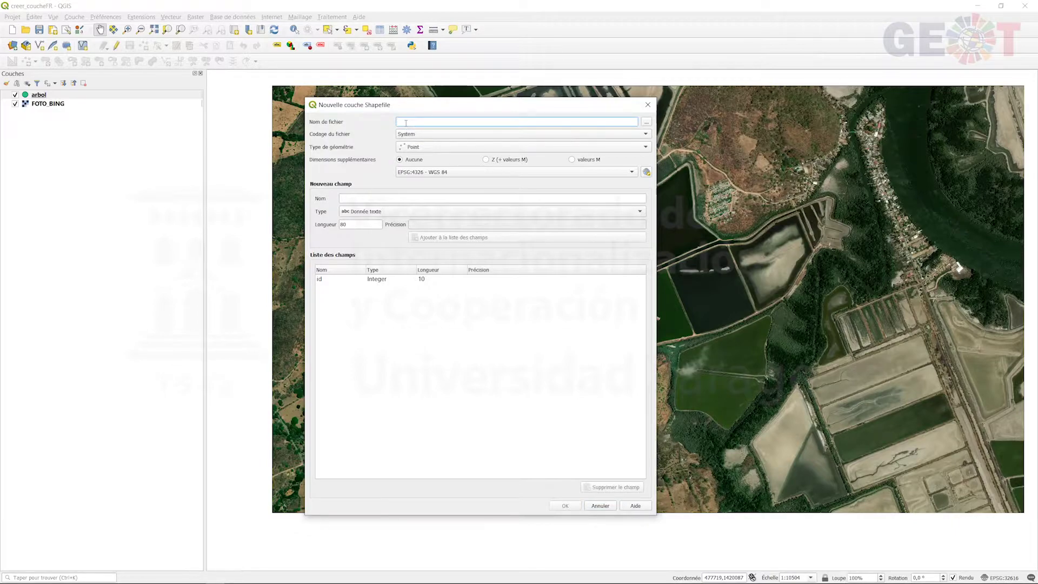
pyautogui.click(647, 123)
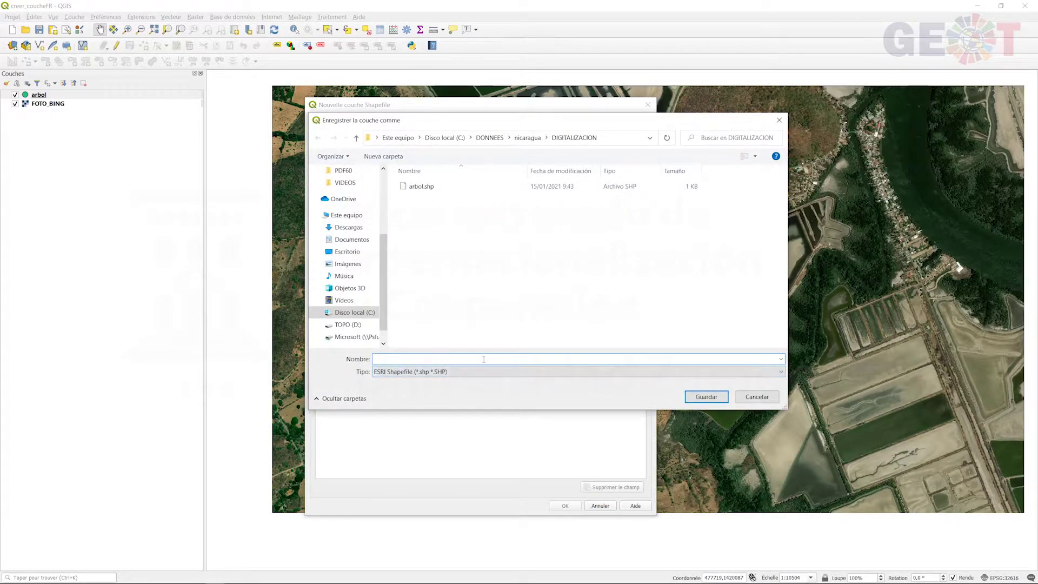
pyautogui.write('route')
pyautogui.click(705, 397)
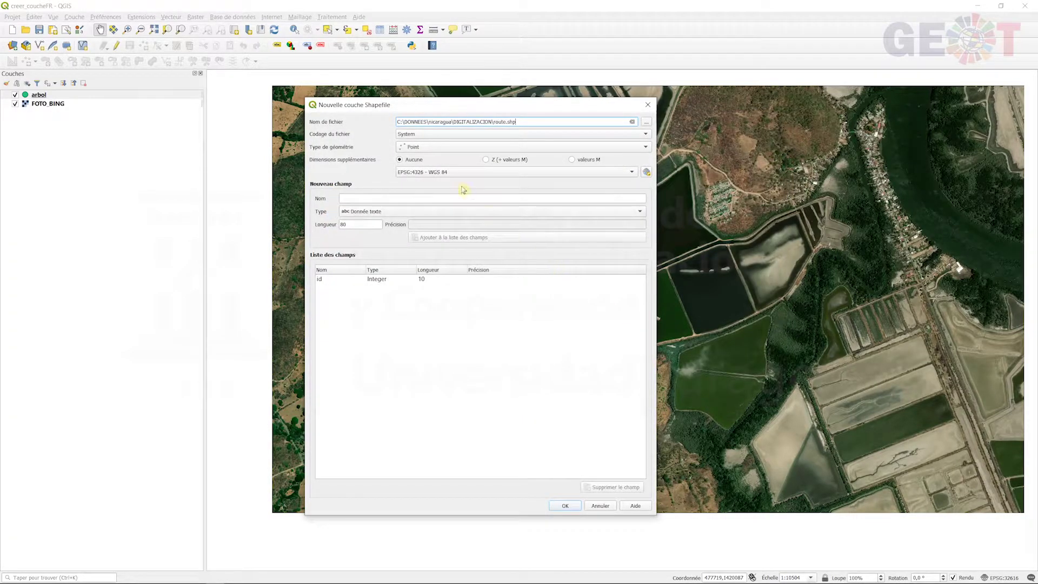
# - Set the new layer's geometry type to Ligne and its coordinate system to the project's EPSG:32616 - WGS 84 / UTM zone 16N
pyautogui.click(427, 149)
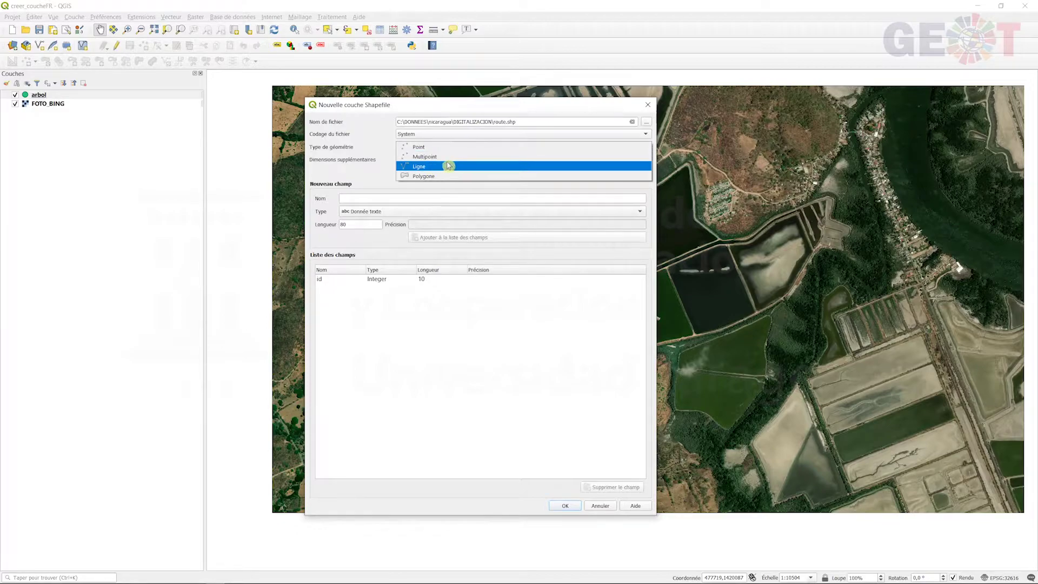
pyautogui.click(448, 167)
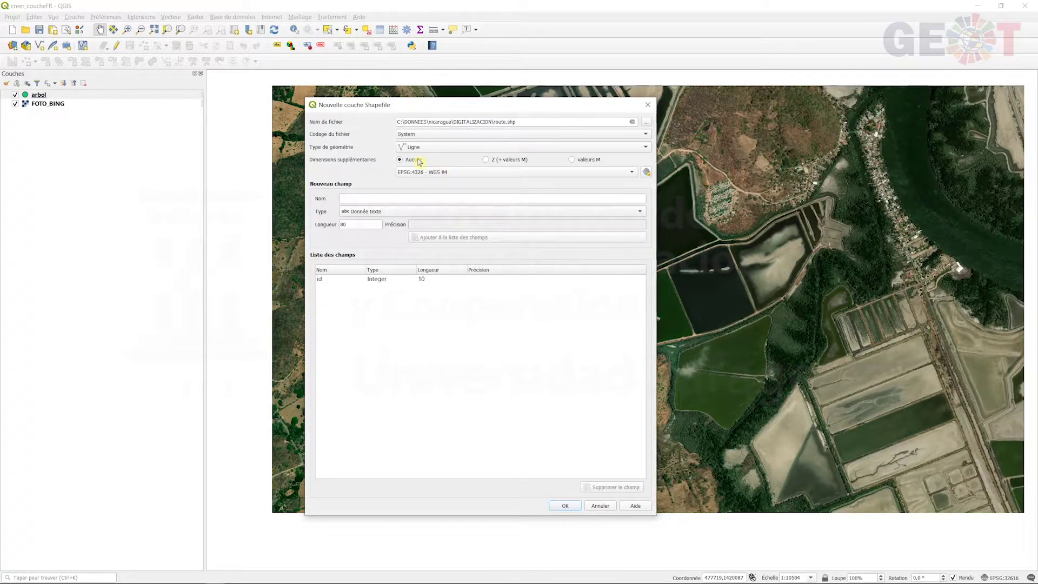
pyautogui.click(419, 172)
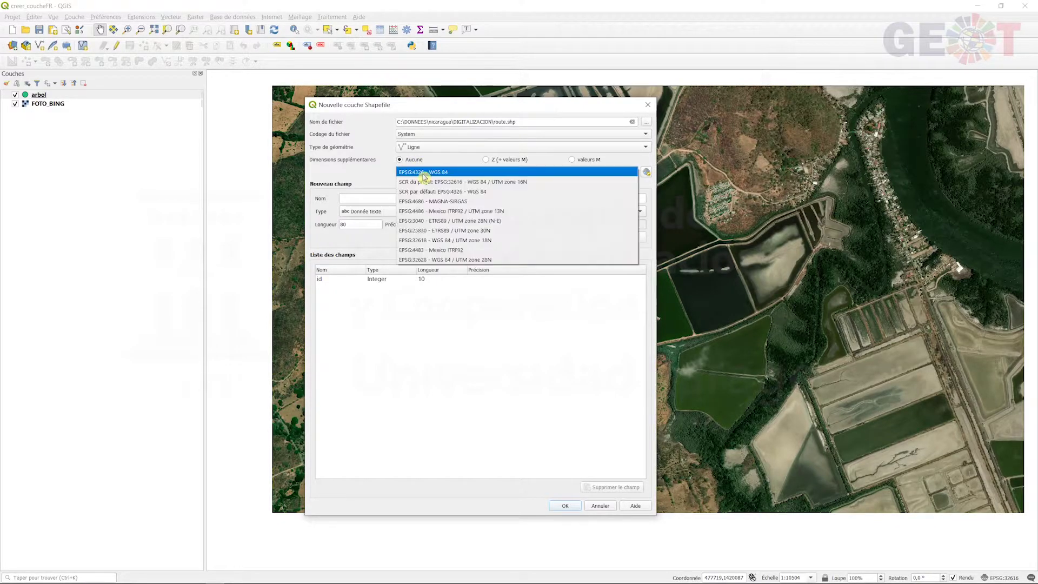
pyautogui.click(542, 182)
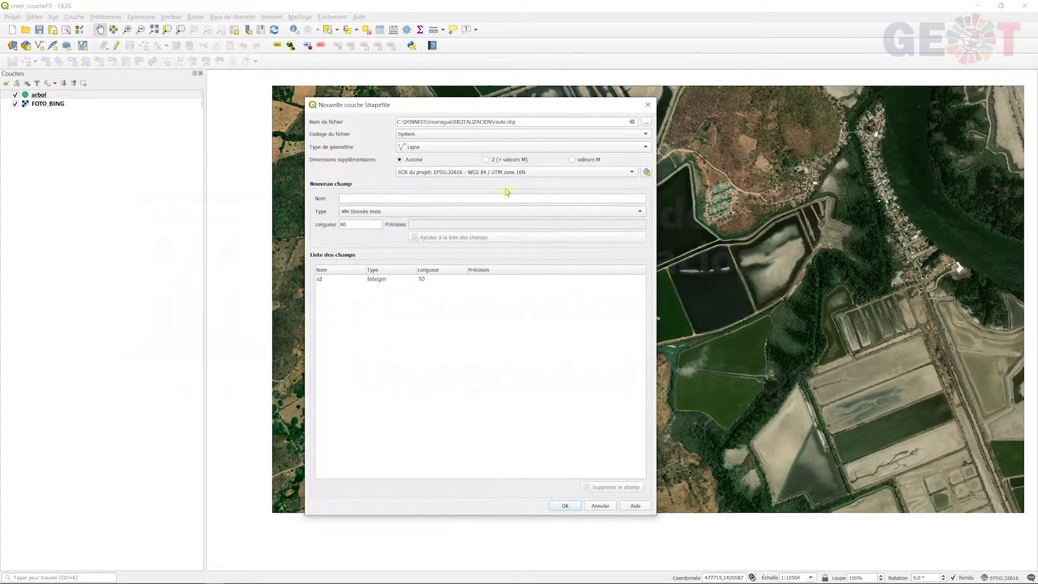
# - Add a text field named type with length 15 to the new layer's field list
pyautogui.write('type')
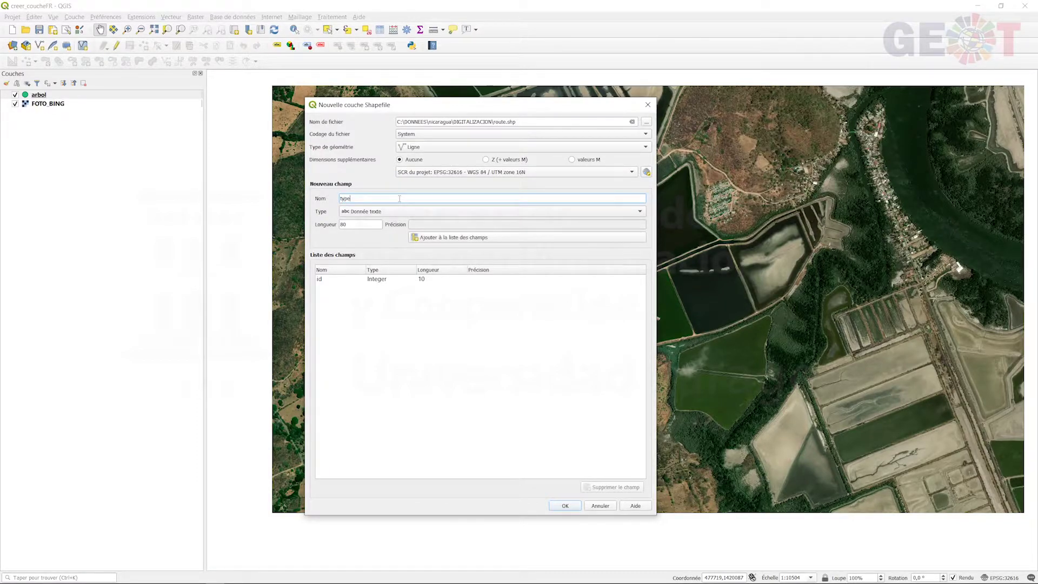
pyautogui.click(371, 212)
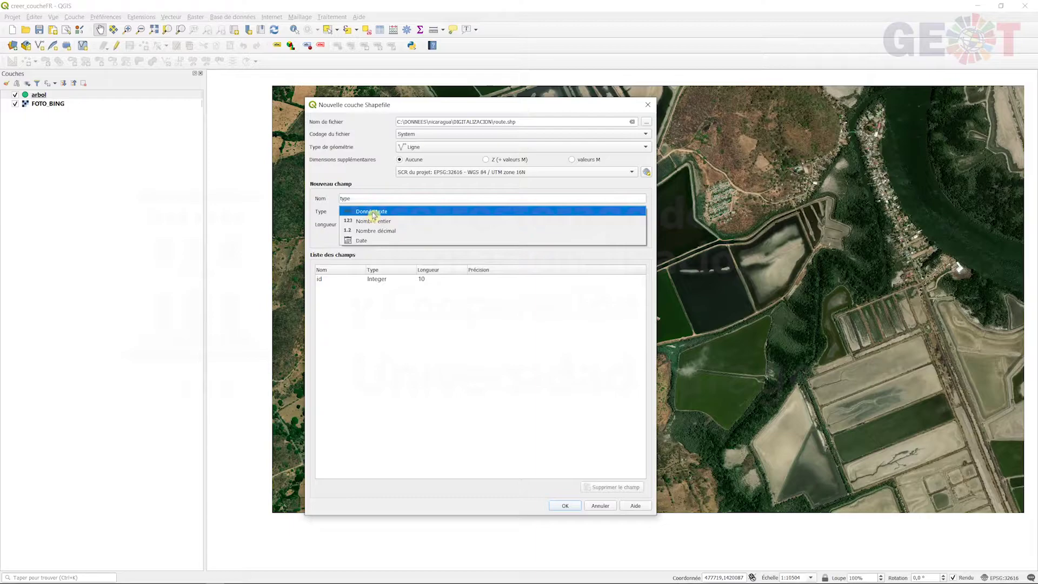
pyautogui.click(374, 215)
pyautogui.press('Tab')
pyautogui.write('1')
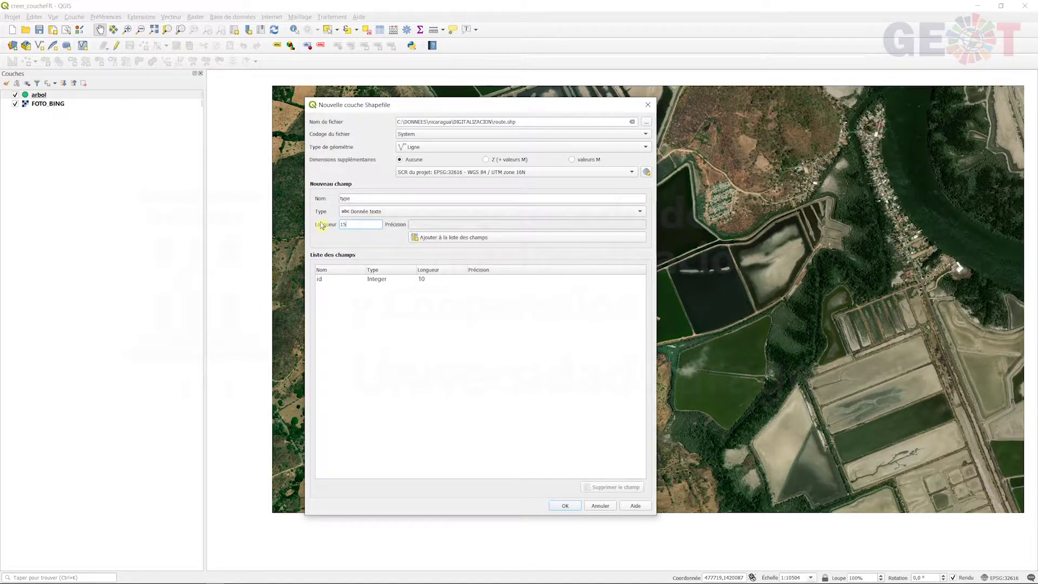
pyautogui.click(443, 241)
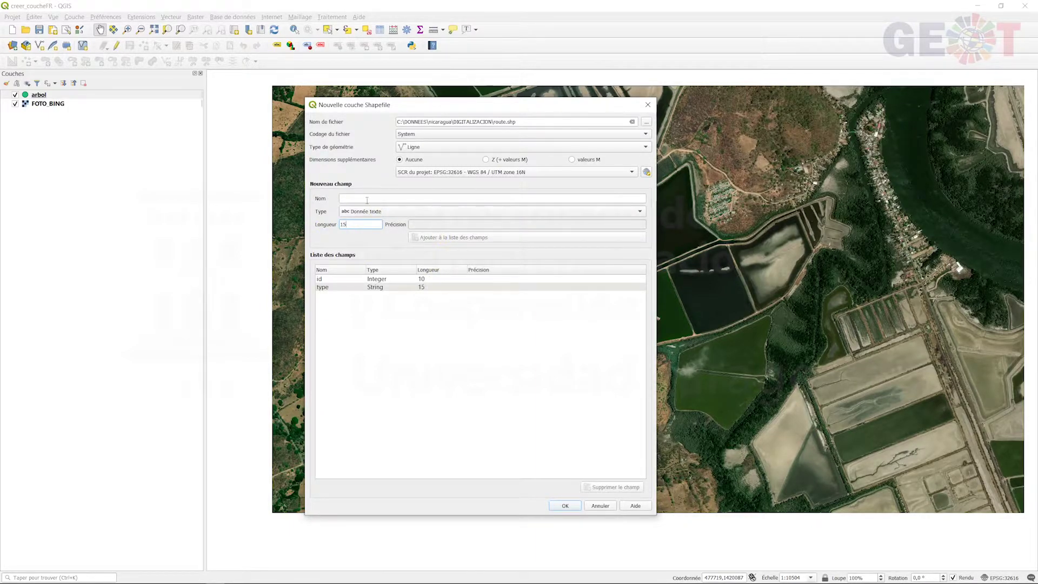
# - Add a decimal number field named largeur with length 3 and precision 1 to the field list
pyautogui.click(369, 198)
pyautogui.write('largeur')
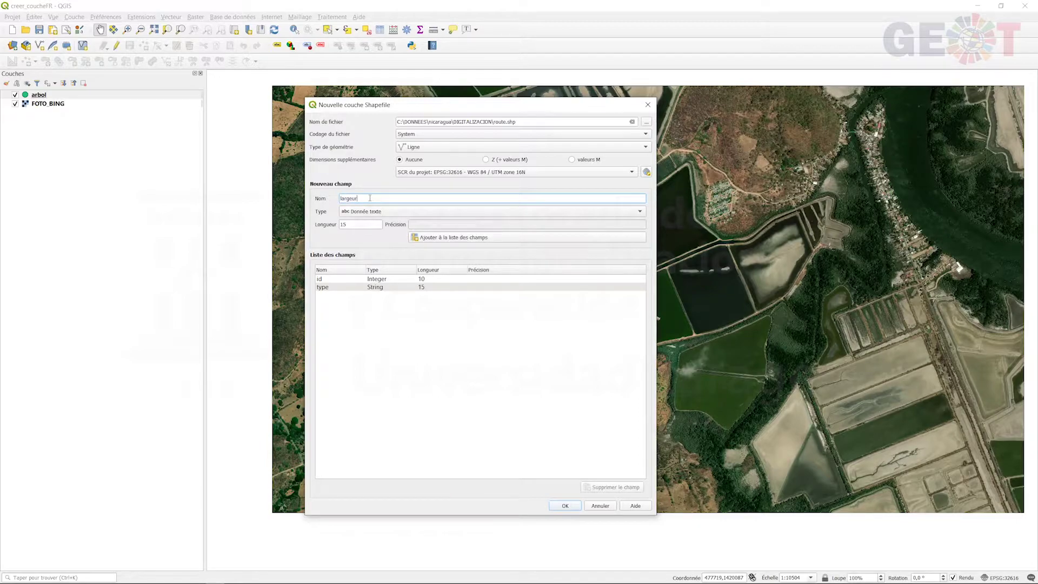
pyautogui.click(349, 212)
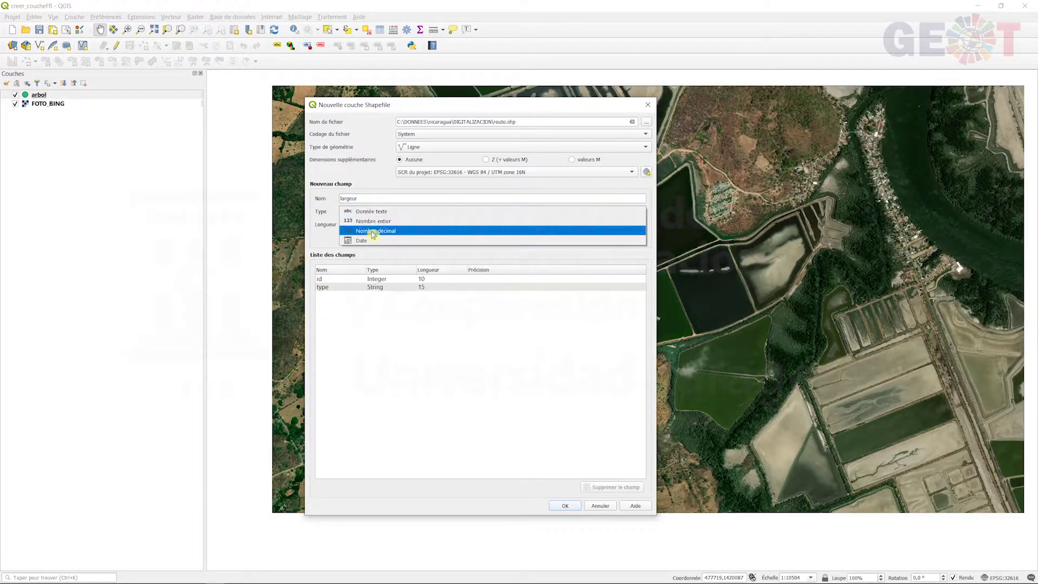
pyautogui.click(358, 229)
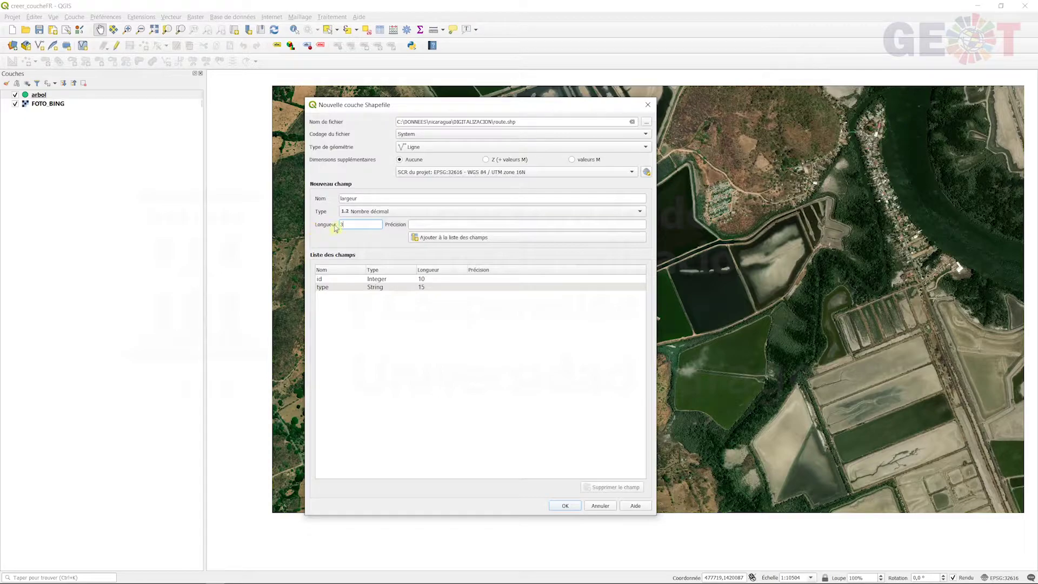
pyautogui.write('1')
pyautogui.click(501, 239)
# - Add a text field named Materiel with length 10 to the field list
pyautogui.click(392, 198)
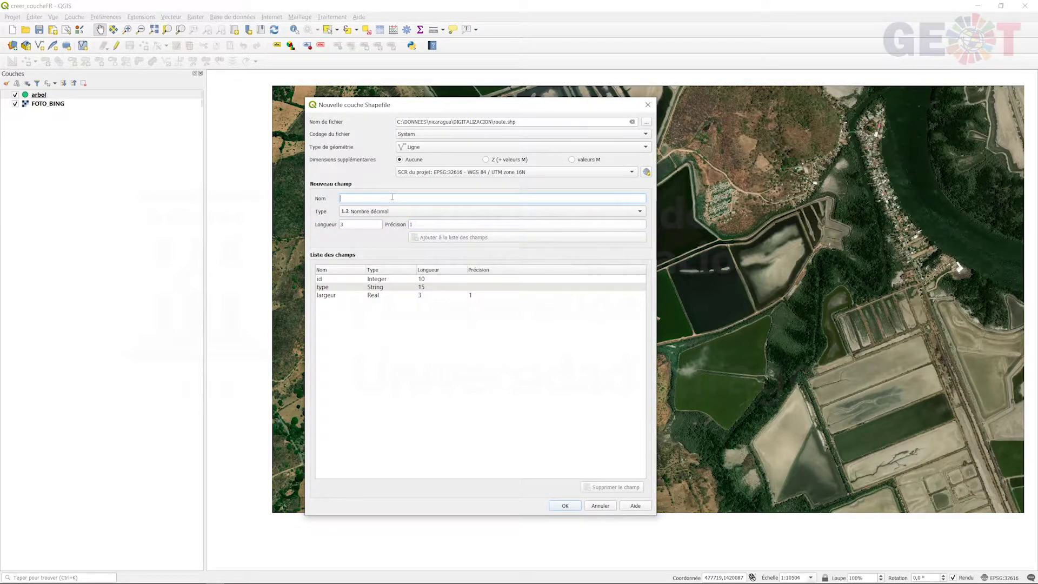
pyautogui.write('Materiel')
pyautogui.click(378, 212)
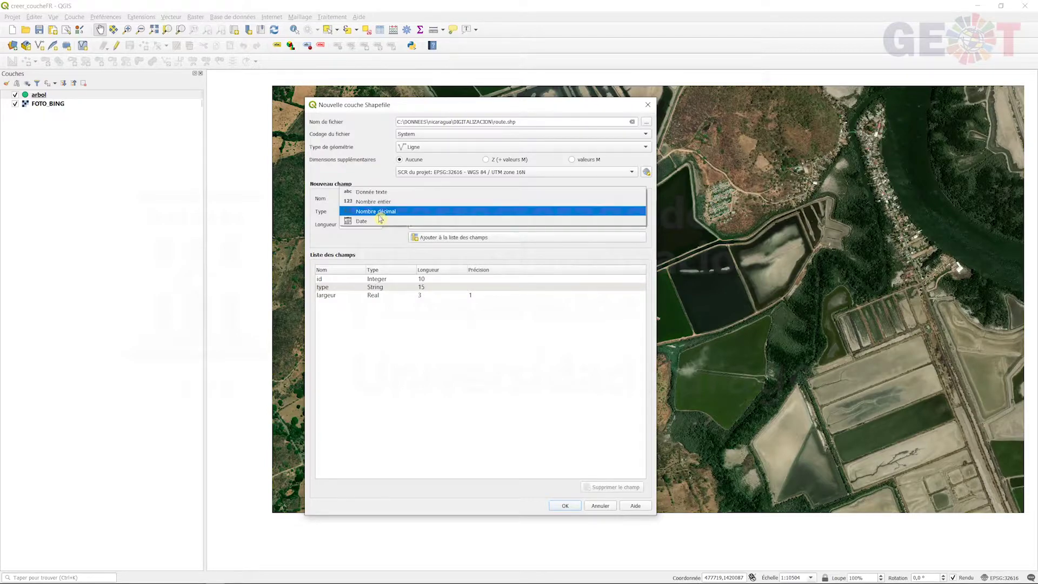
pyautogui.click(368, 195)
pyautogui.doubleClick(341, 224)
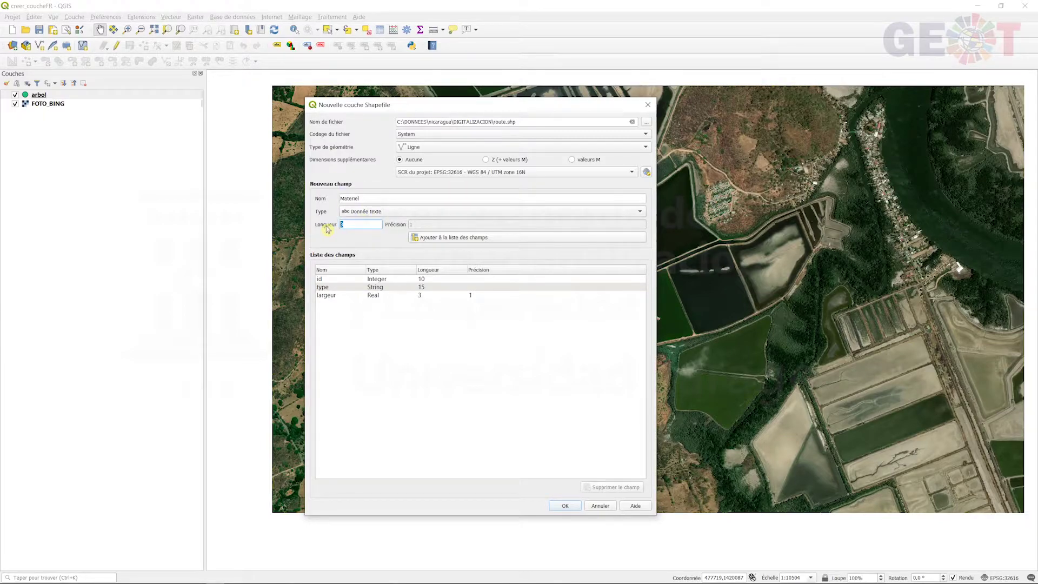
pyautogui.click(430, 238)
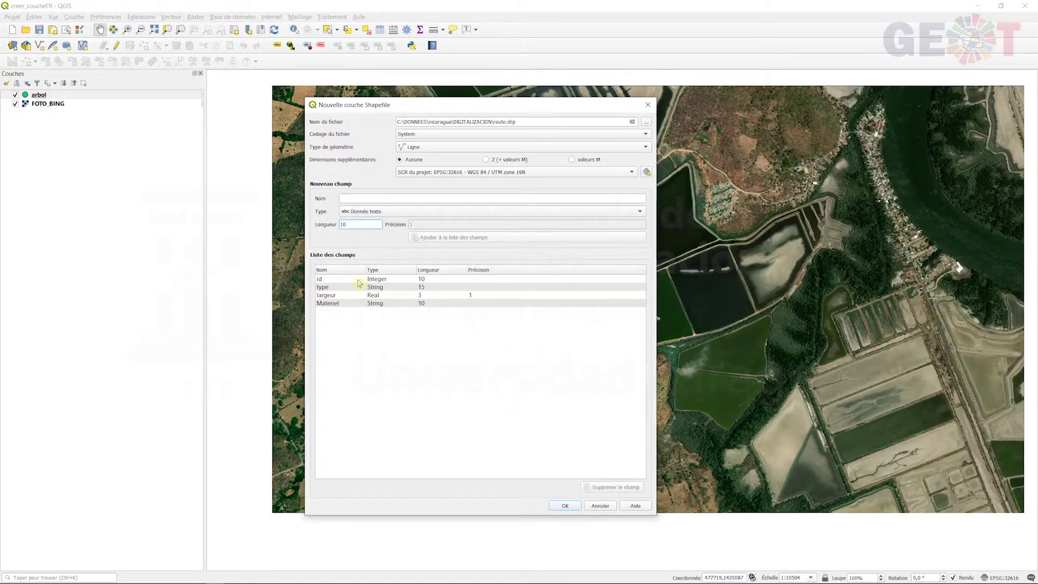
# - Remove the default id field from the field list and create the route layer
pyautogui.click(328, 279)
pyautogui.click(608, 487)
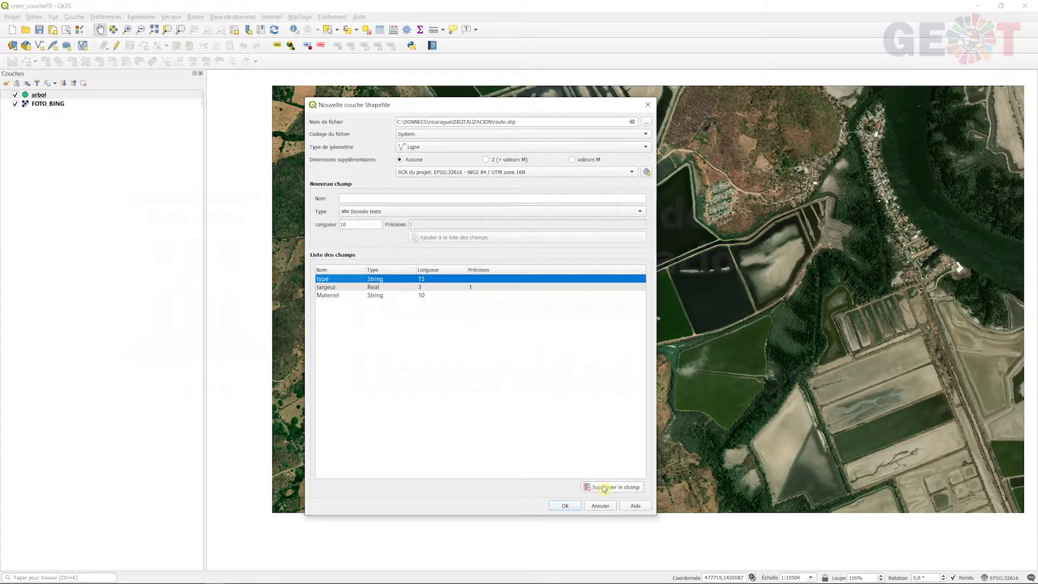
pyautogui.click(565, 506)
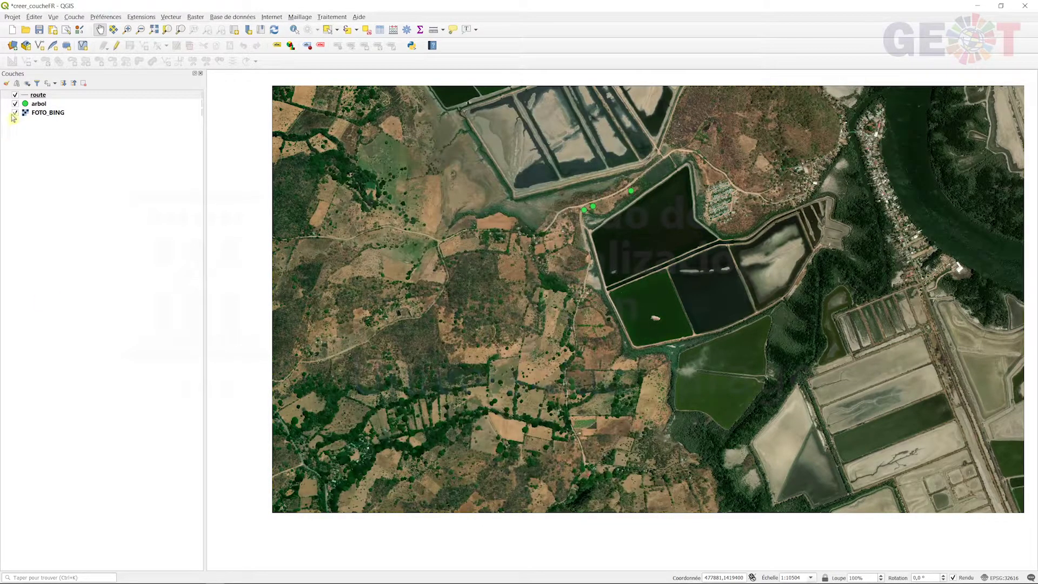
# - Check the field columns in the route layer's attribute table, then close it
pyautogui.rightClick(38, 96)
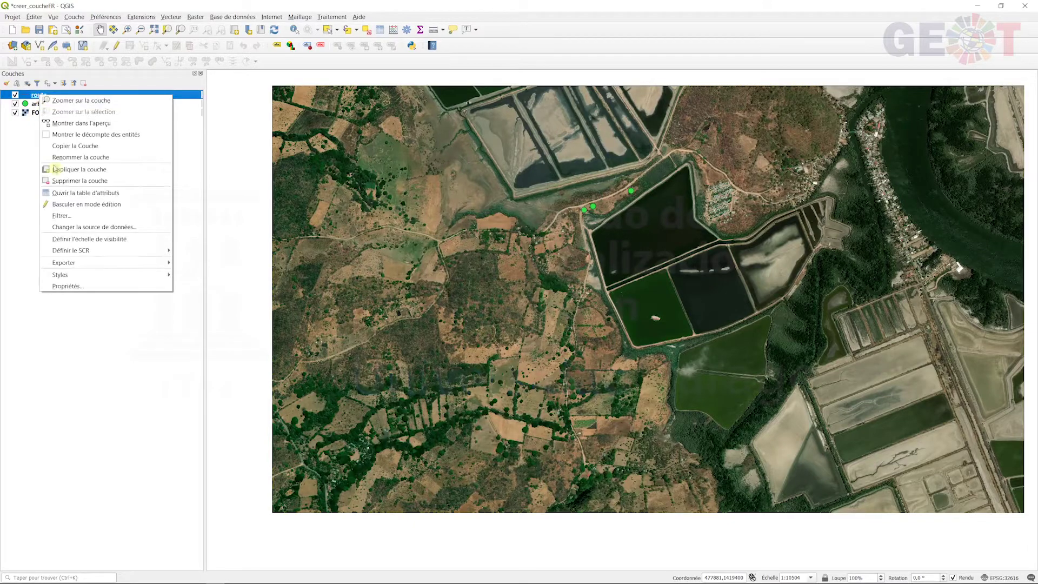
pyautogui.click(133, 194)
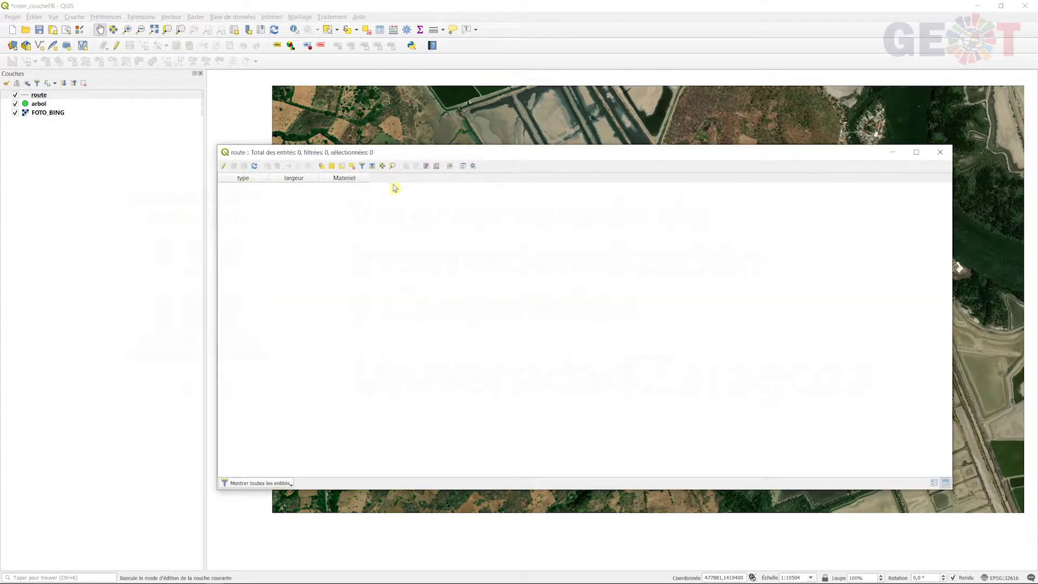
pyautogui.click(940, 152)
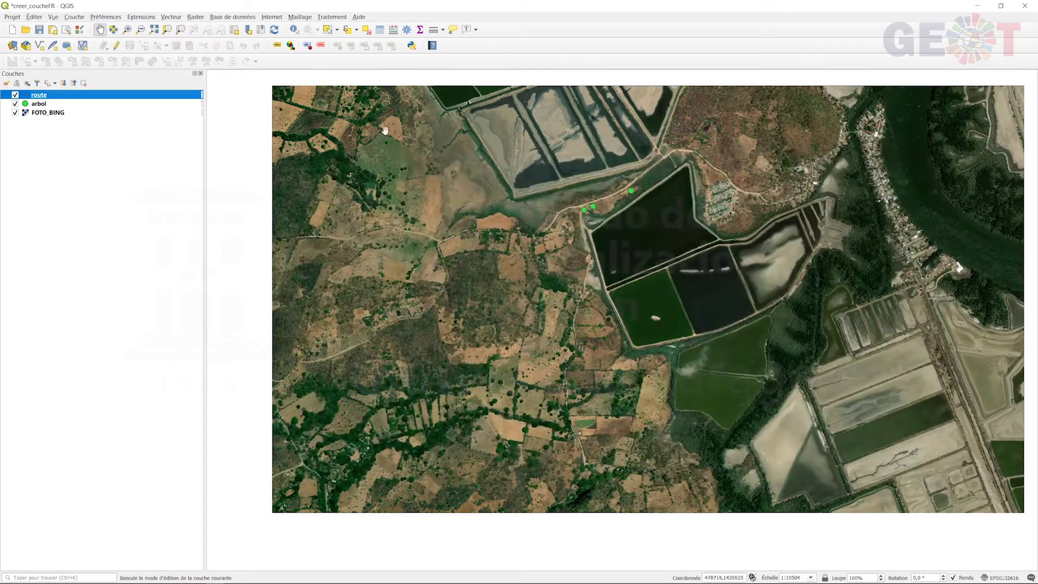
# - Change the route layer's line symbol to yellow (#ebe227) with a thicker line width and apply the style
pyautogui.rightClick(30, 95)
pyautogui.click(73, 286)
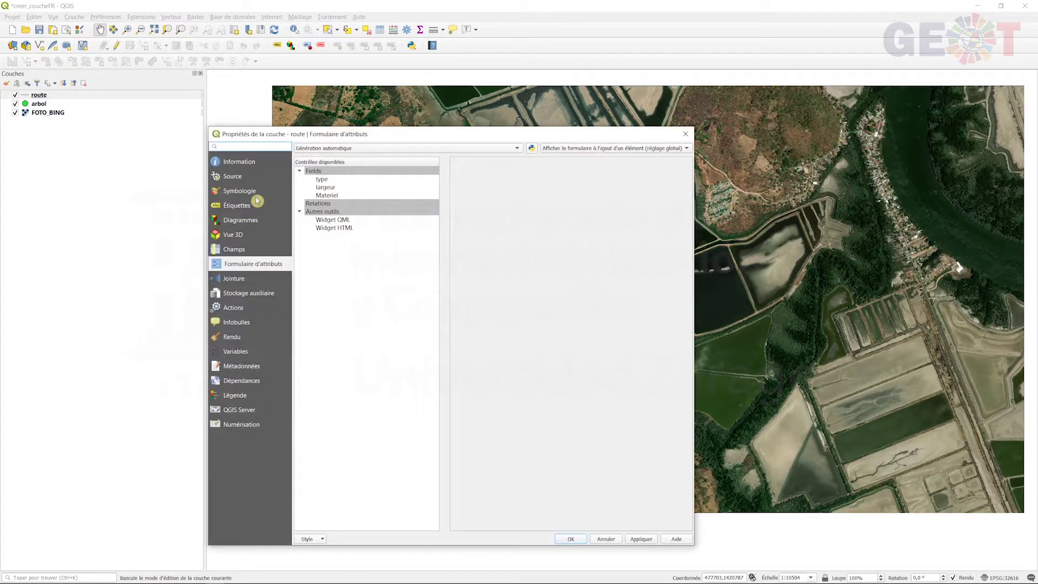
pyautogui.click(239, 191)
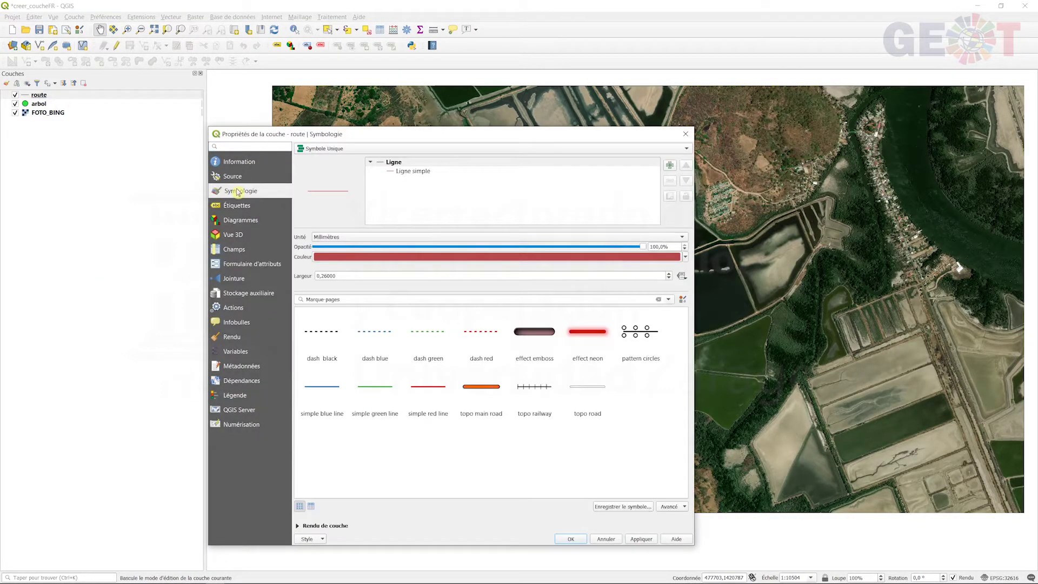
pyautogui.click(503, 261)
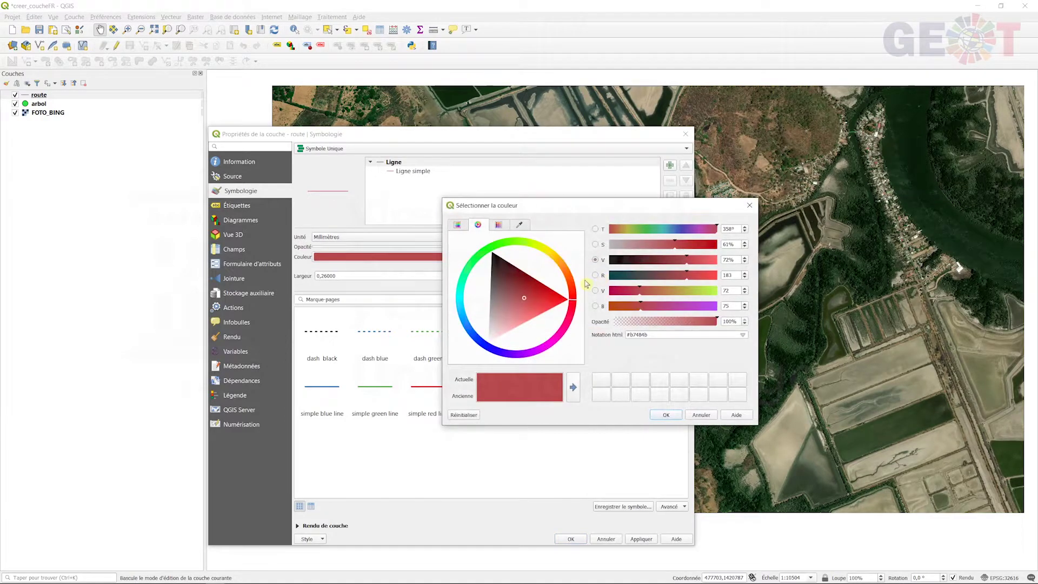
pyautogui.click(560, 272)
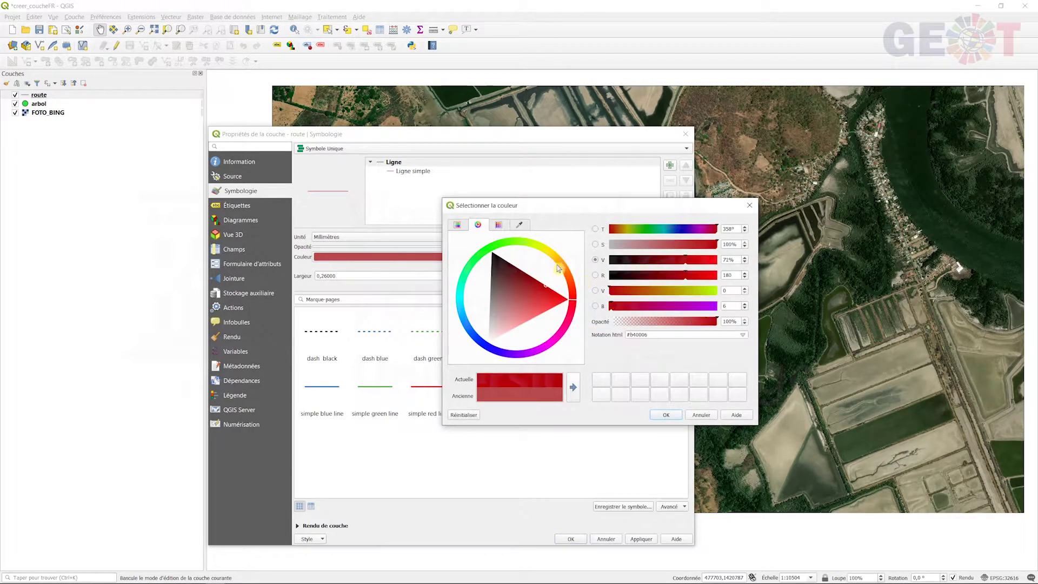
pyautogui.click(547, 250)
pyautogui.click(538, 275)
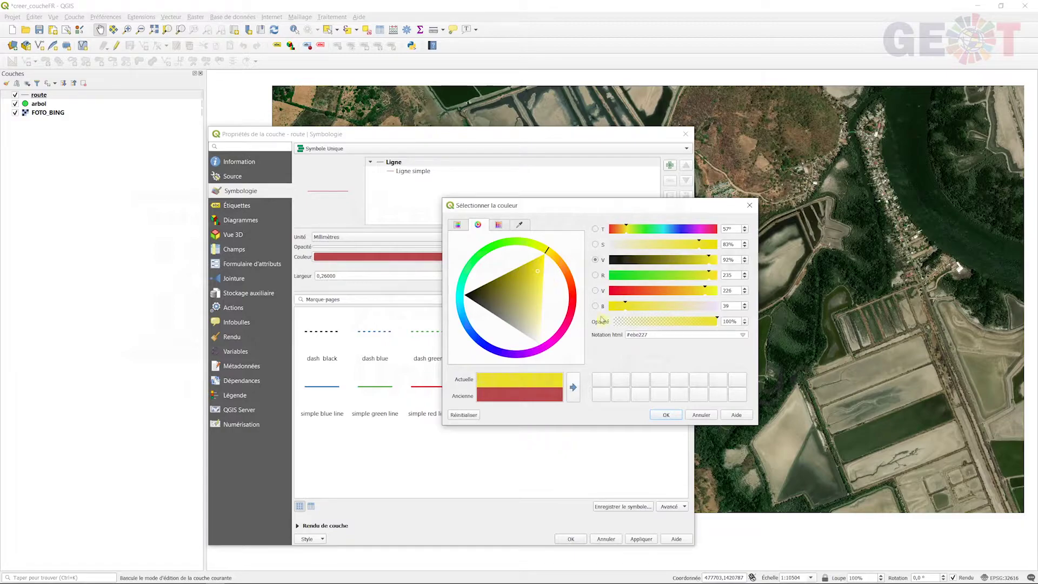
pyautogui.click(665, 415)
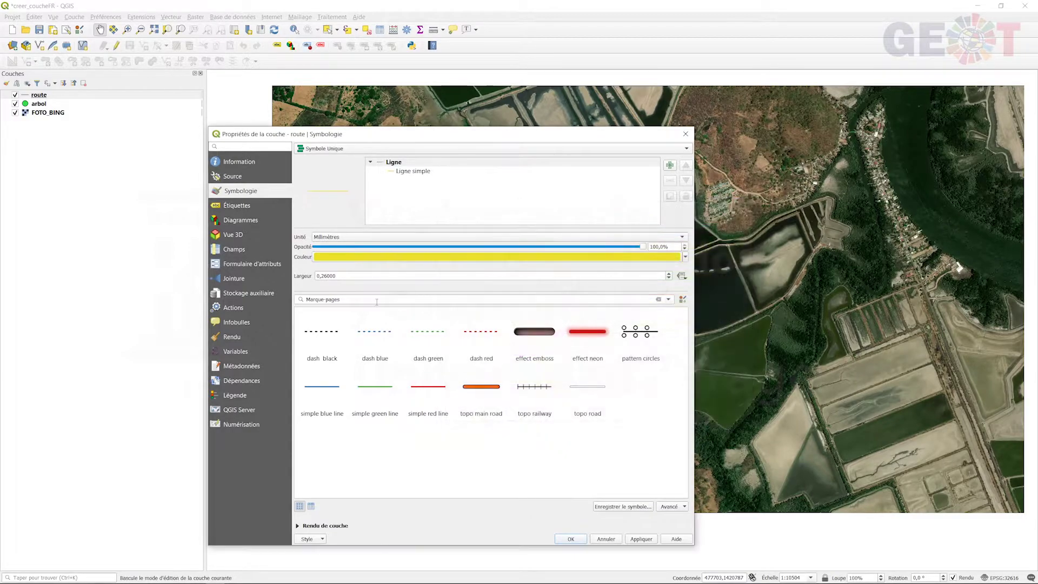
pyautogui.tripleClick(364, 273)
pyautogui.click(572, 539)
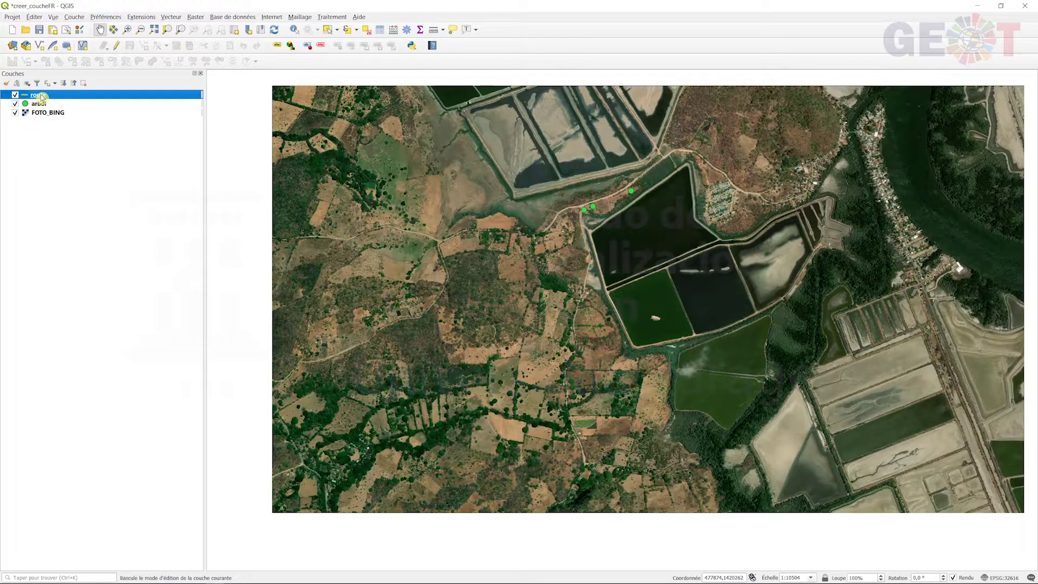
# - Enable editing on the route layer and start a line at the road junction by the green tree points, tracing the side road south
pyautogui.click(118, 48)
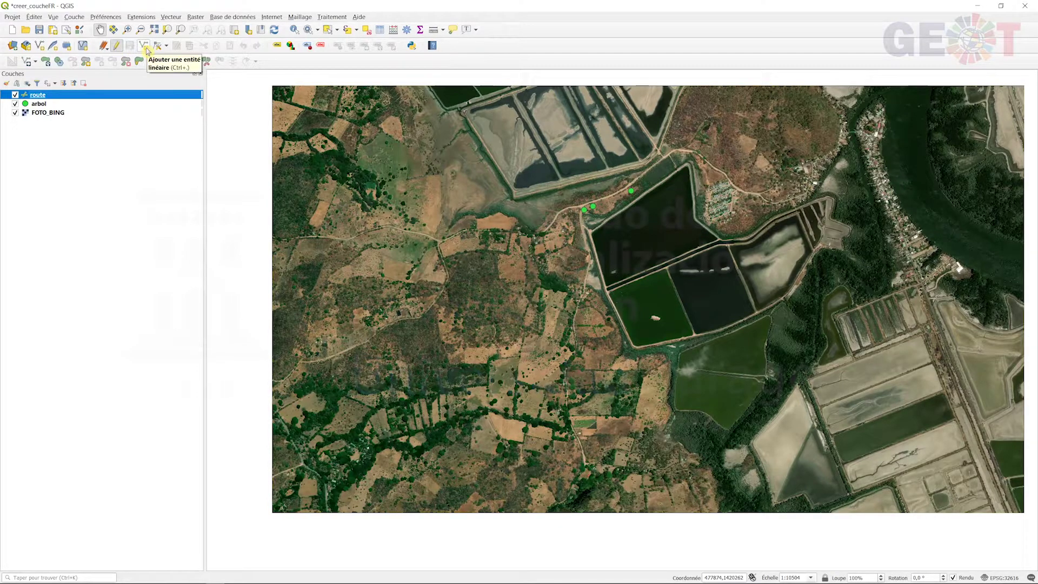
pyautogui.click(145, 46)
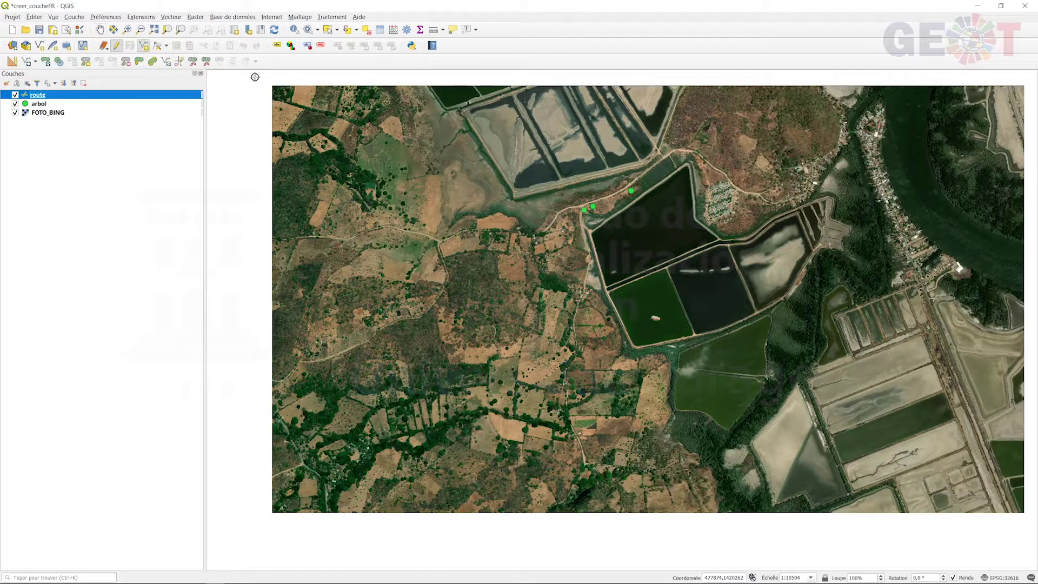
pyautogui.scroll(2, 580, 208)
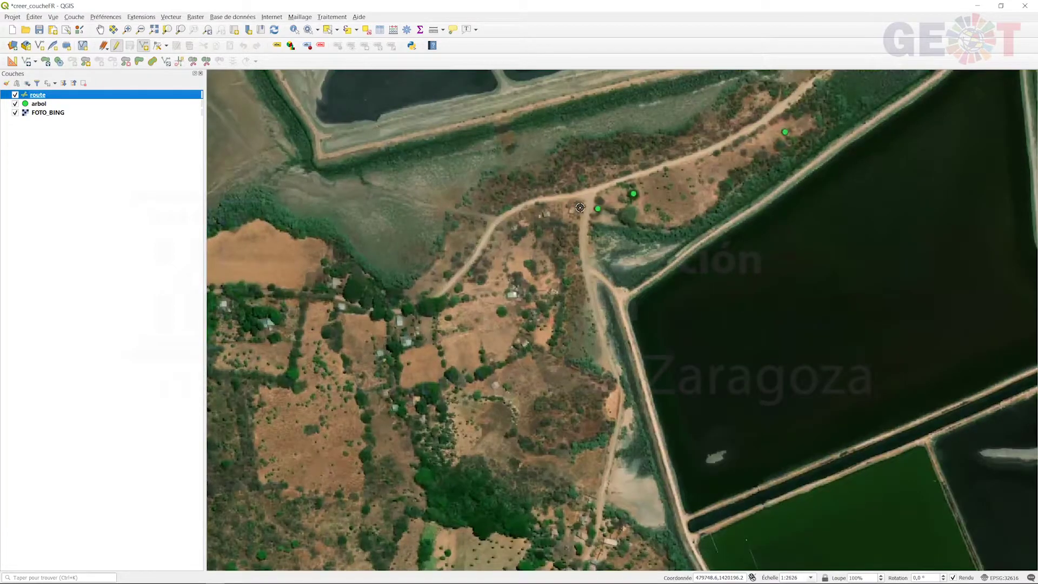
pyautogui.scroll(1, 580, 208)
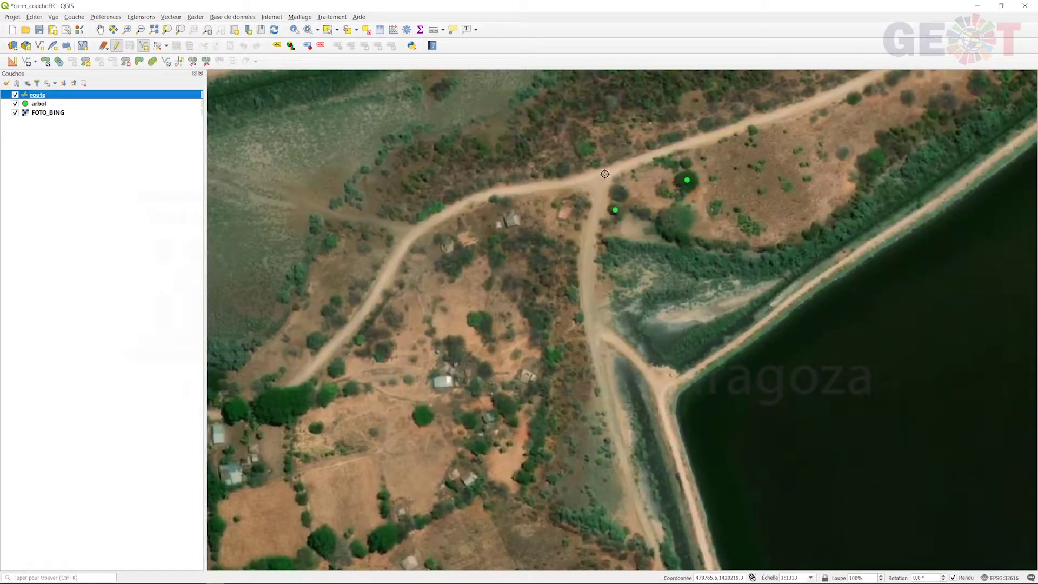
pyautogui.click(591, 225)
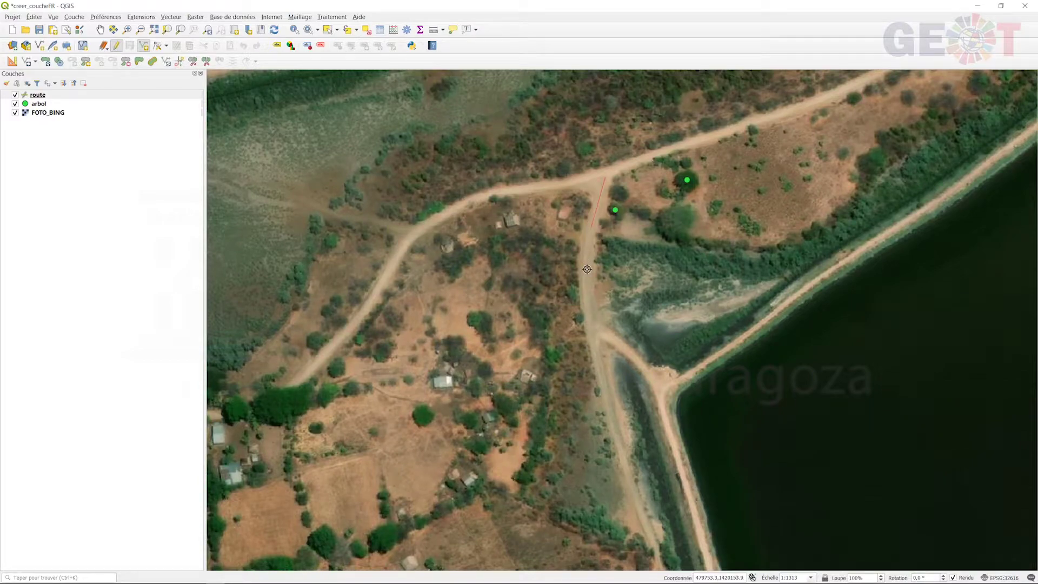
pyautogui.click(587, 269)
pyautogui.click(591, 325)
pyautogui.click(601, 374)
# - Continue the road line south past the large pond and through the cluster of houses, placing vertices along the dirt road
pyautogui.press('Down')
pyautogui.press('Down')
pyautogui.click(612, 175)
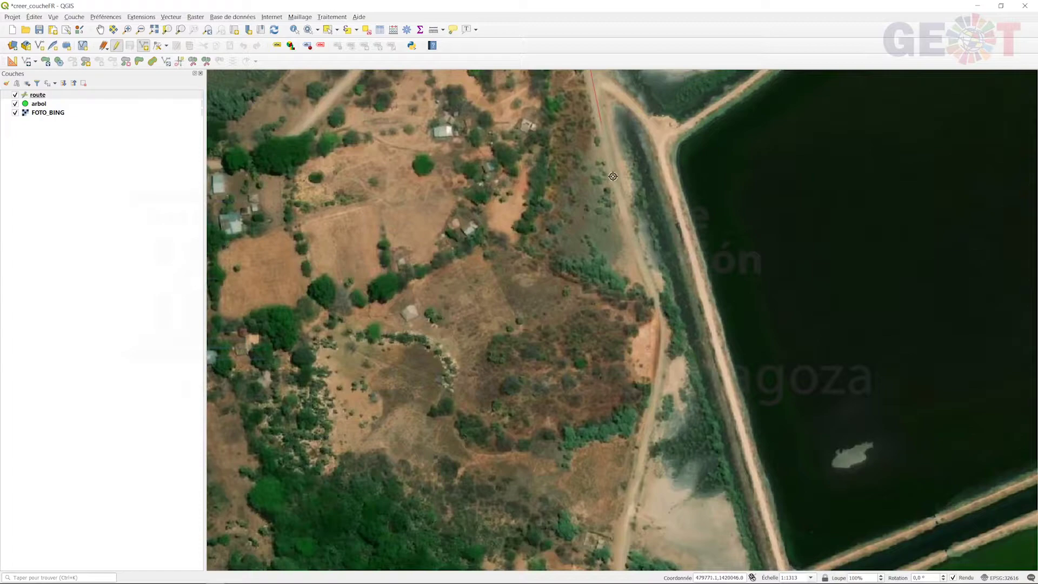
pyautogui.click(630, 235)
pyautogui.click(622, 547)
pyautogui.press('Down')
pyautogui.press('Down')
pyautogui.press('Down')
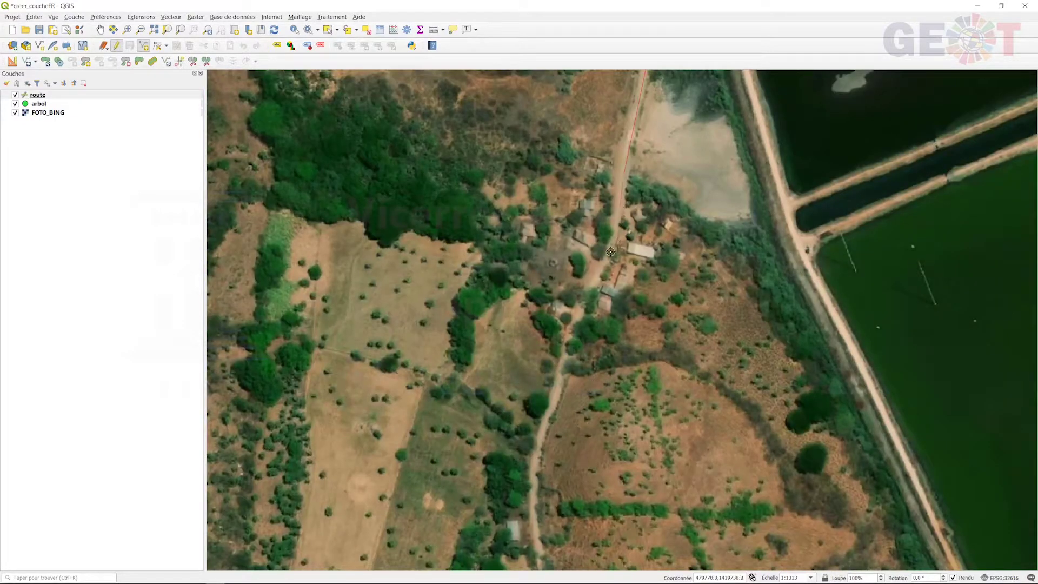
pyautogui.click(539, 460)
# - Extend the road line south through the fields and finish it near the small white-roofed building below the green plot
pyautogui.press('Down')
pyautogui.press('Down')
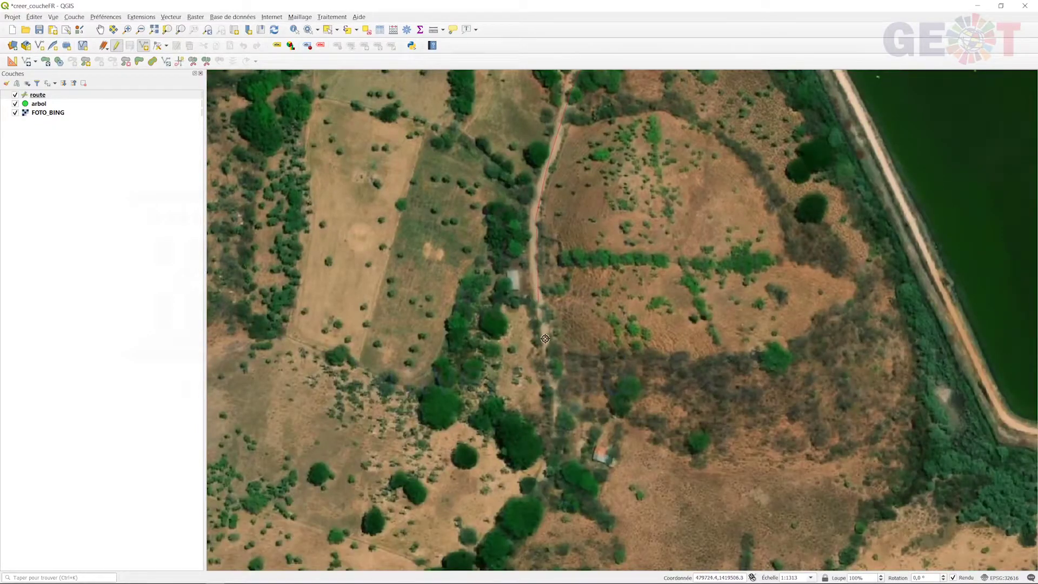
pyautogui.click(538, 478)
pyautogui.press('Down')
pyautogui.press('Down')
pyautogui.click(469, 367)
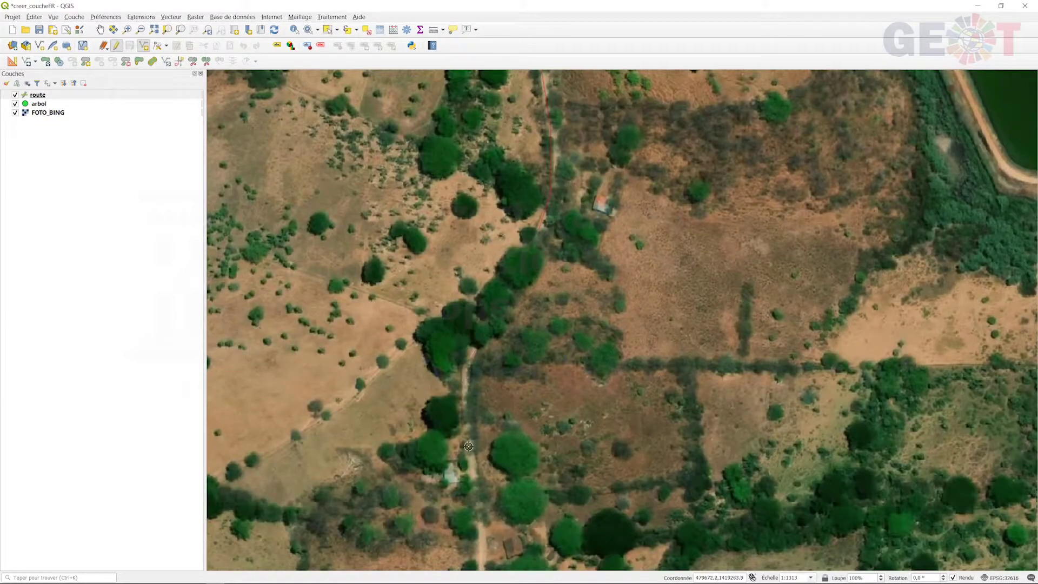
pyautogui.press('Down')
pyautogui.click(481, 454)
pyautogui.press('Down')
pyautogui.click(488, 489)
pyautogui.press('Down')
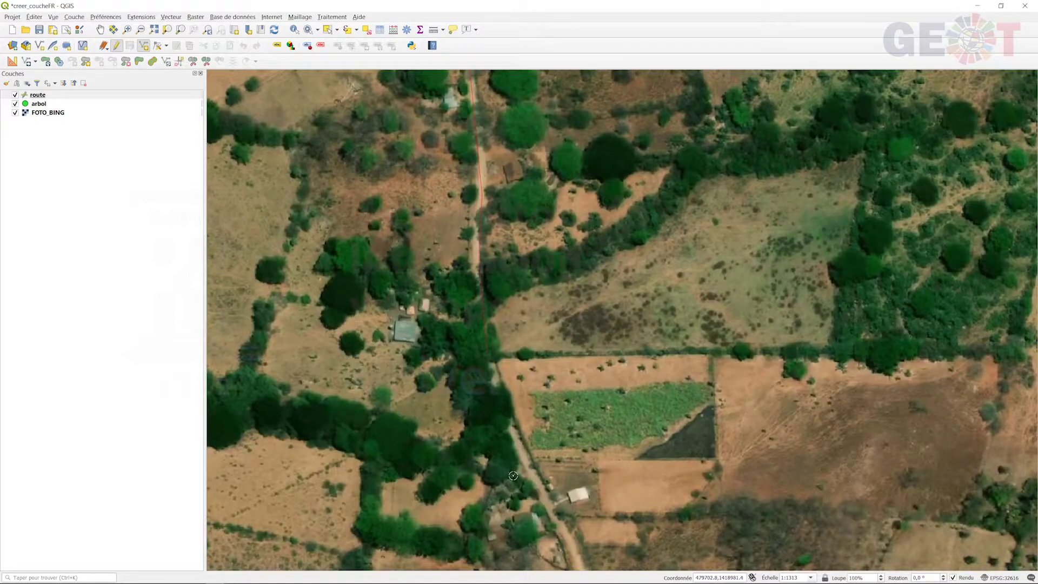
pyautogui.rightClick(552, 507)
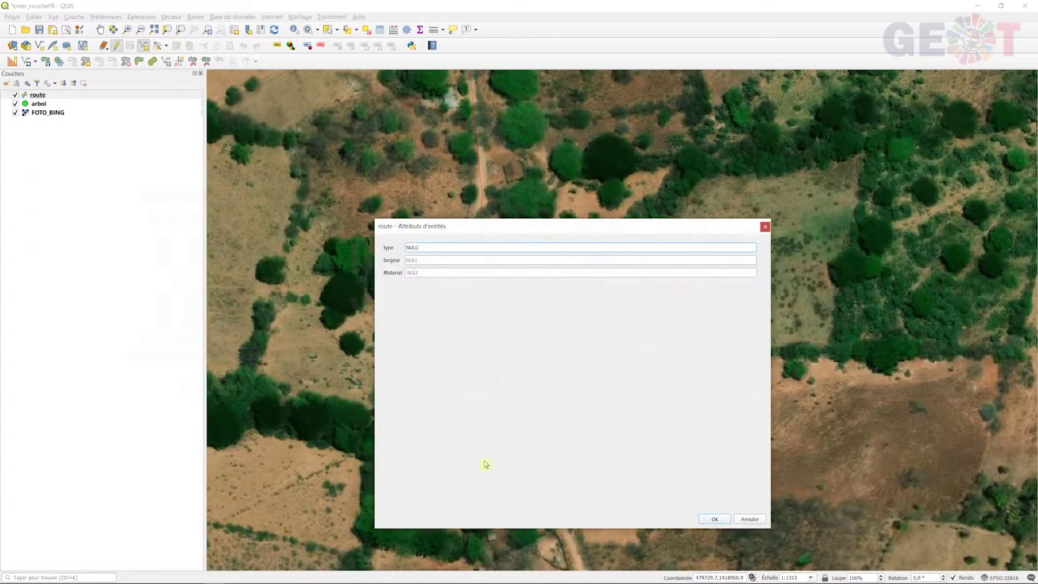
# - Set the road's type to route, measure the road's width, enter 8,5 for largeur and Goudron for Materiel, and accept the attributes
pyautogui.moveTo(419, 248); pyautogui.dragTo(406, 251)
pyautogui.write('route')
pyautogui.click(437, 259)
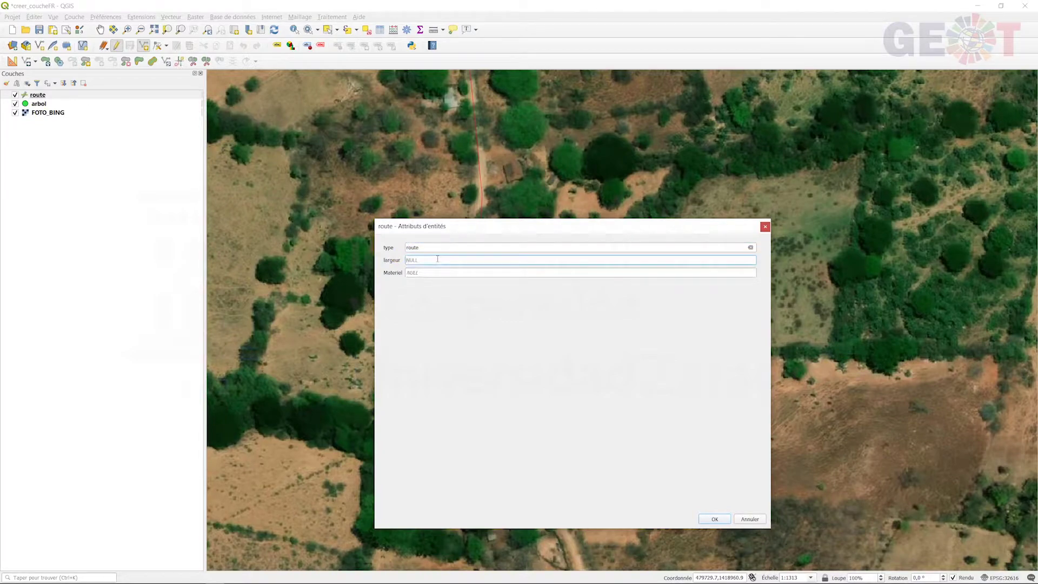
pyautogui.hotkey('ctrl', 'shift', 'm')
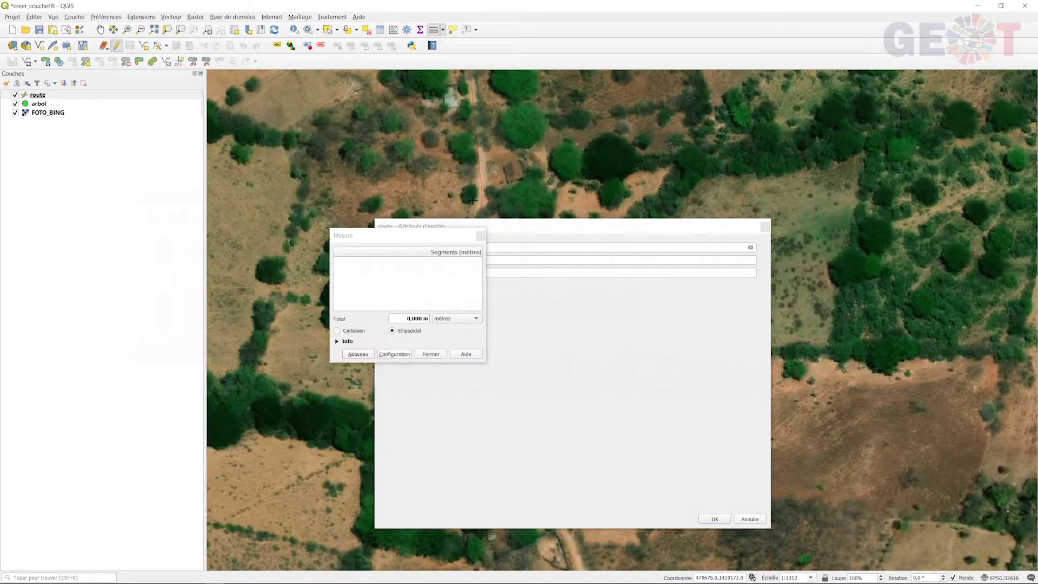
pyautogui.click(475, 200)
pyautogui.click(481, 236)
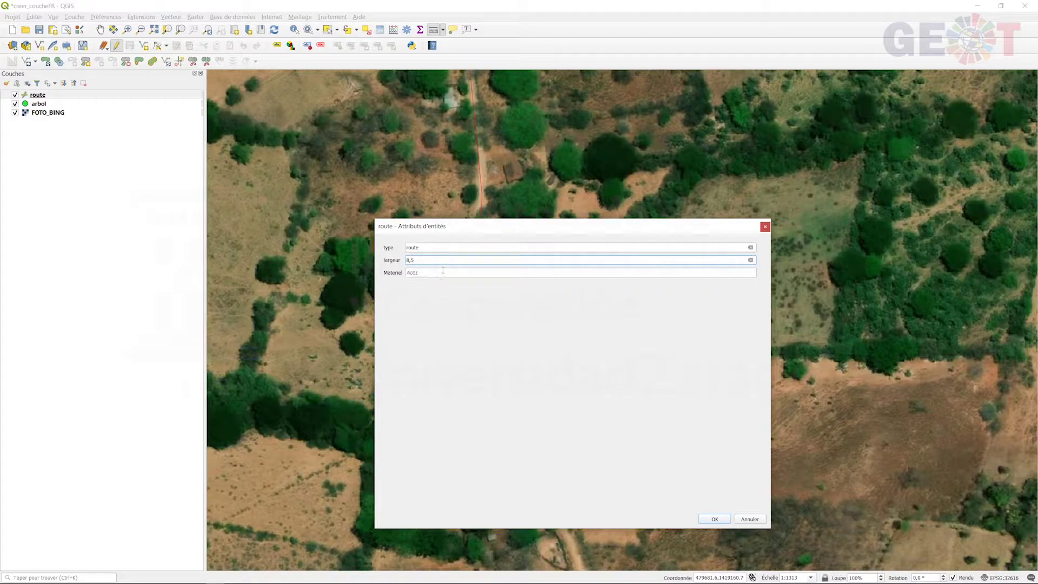
pyautogui.click(442, 270)
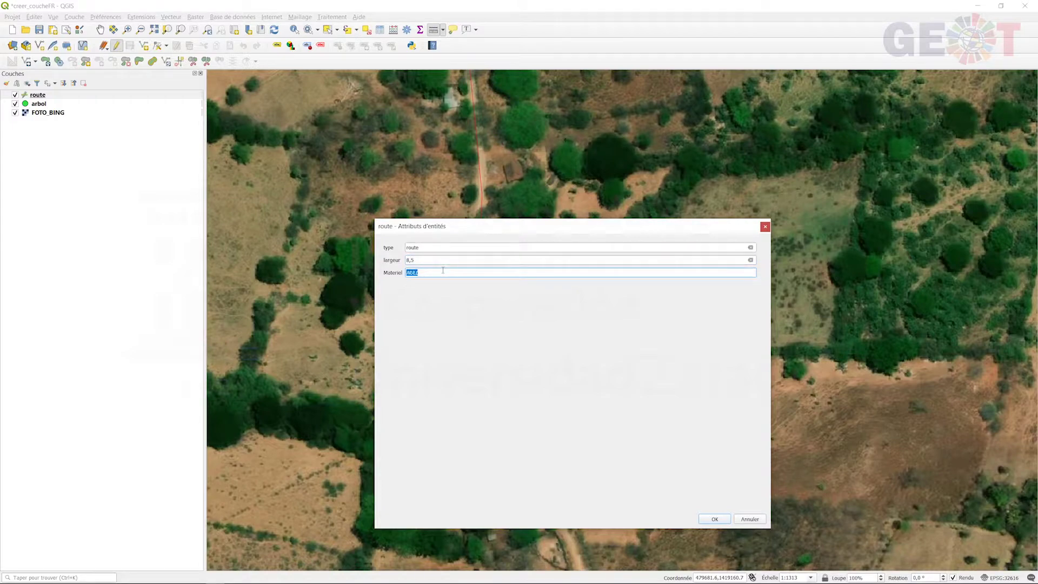
pyautogui.write('Goudron')
pyautogui.click(703, 515)
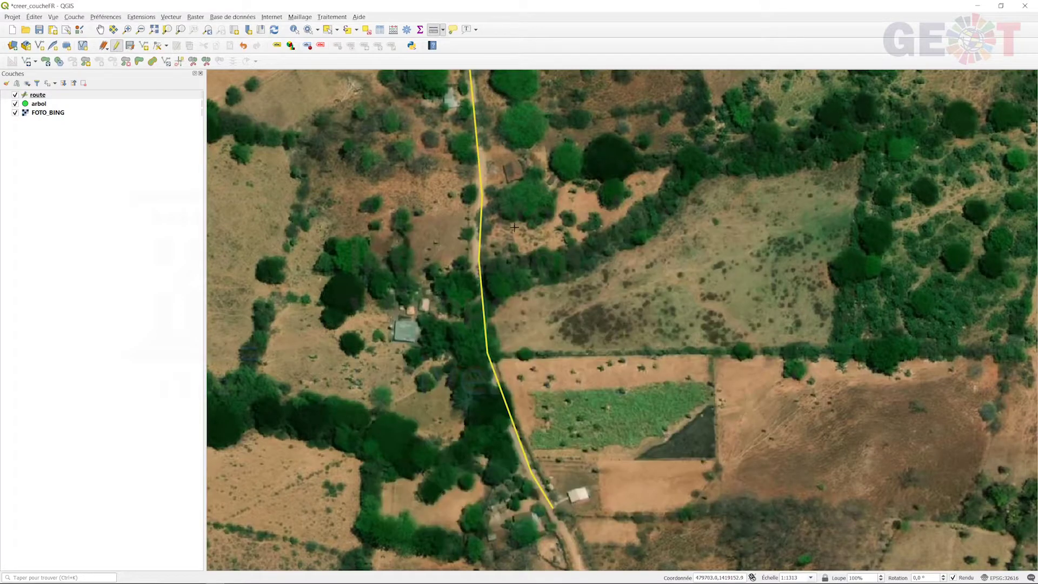
# - Start a second line feature along the main road north of the ponds, tracing it west past the junction with the first road
pyautogui.scroll(-2, 514, 227)
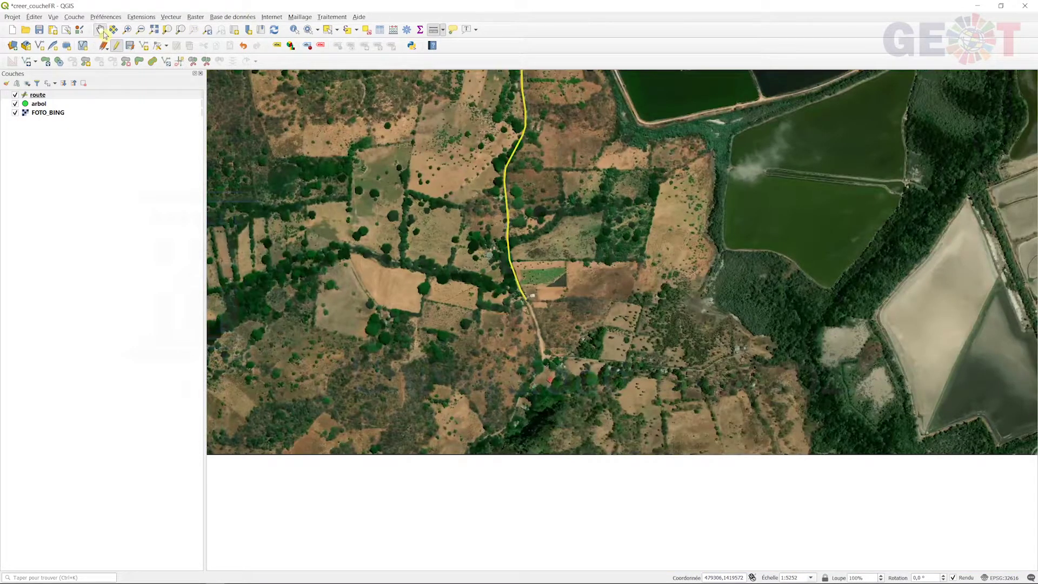
pyautogui.click(100, 29)
pyautogui.moveTo(523, 148); pyautogui.dragTo(547, 472)
pyautogui.moveTo(625, 161); pyautogui.dragTo(622, 316)
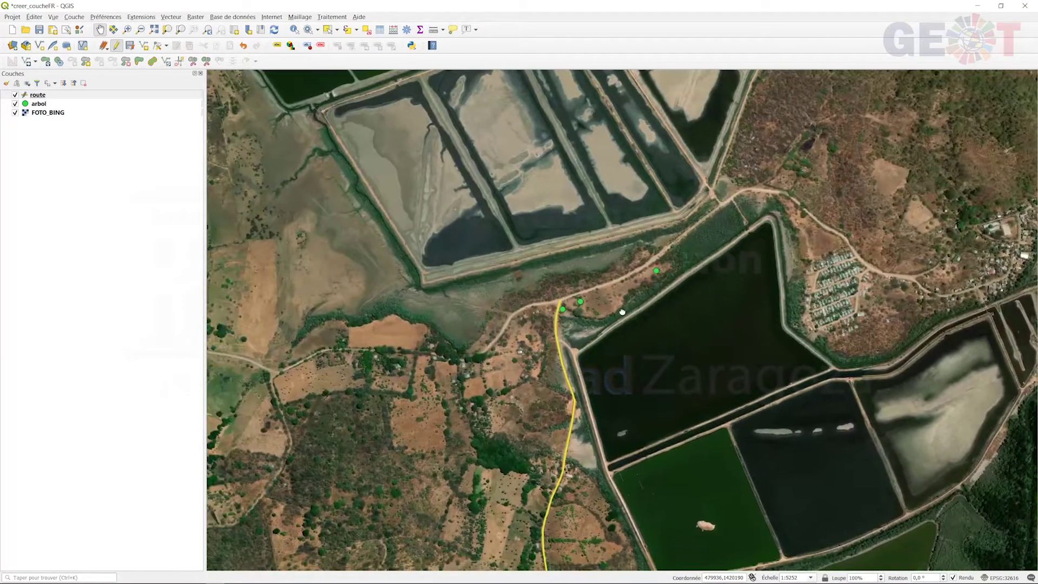
pyautogui.click(143, 45)
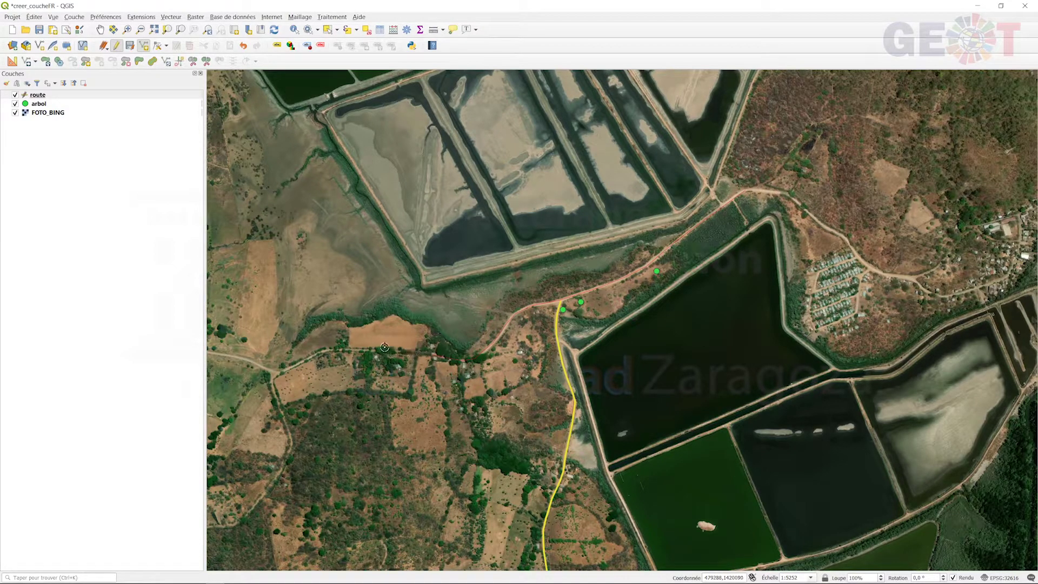
pyautogui.click(349, 350)
pyautogui.click(478, 357)
pyautogui.rightClick(642, 535)
# - Set the map scale to 1:2500 and lock it while the second road is being traced
pyautogui.click(812, 579)
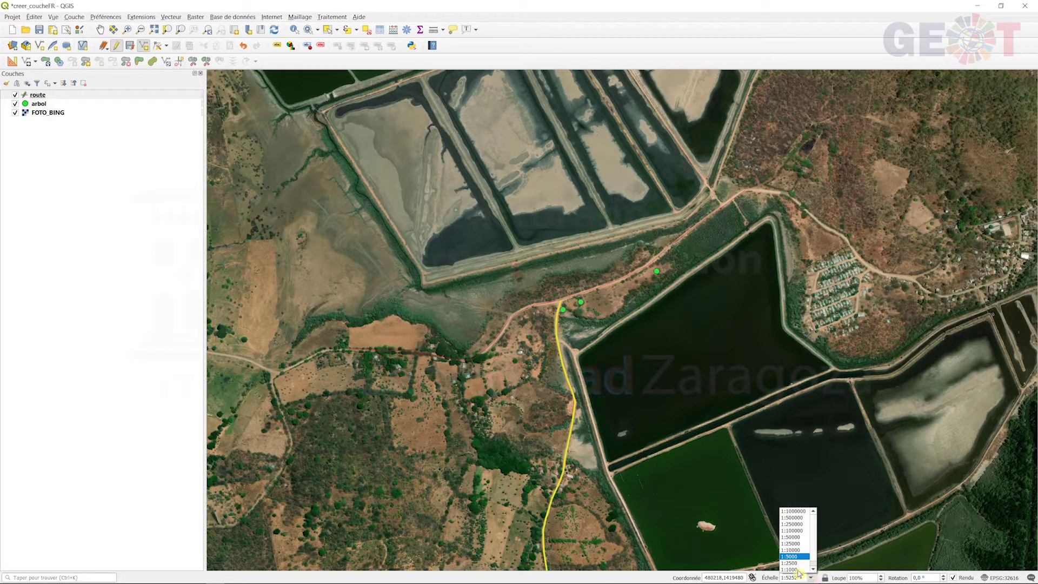
pyautogui.click(789, 562)
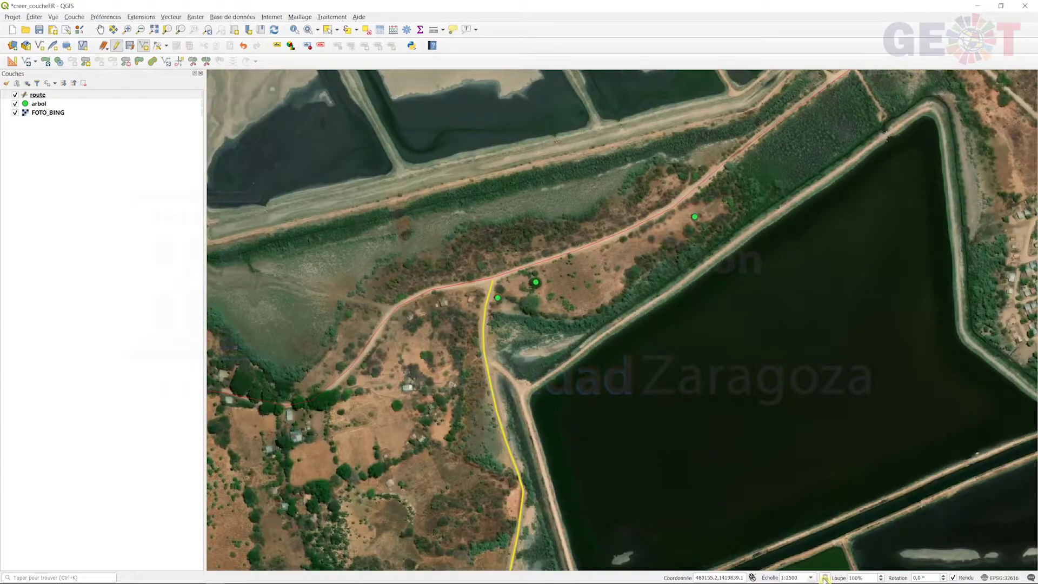
pyautogui.click(824, 578)
# - Continue the second road line west to the fork using 200% map magnification, unlock the scale, and finish the line
pyautogui.click(100, 29)
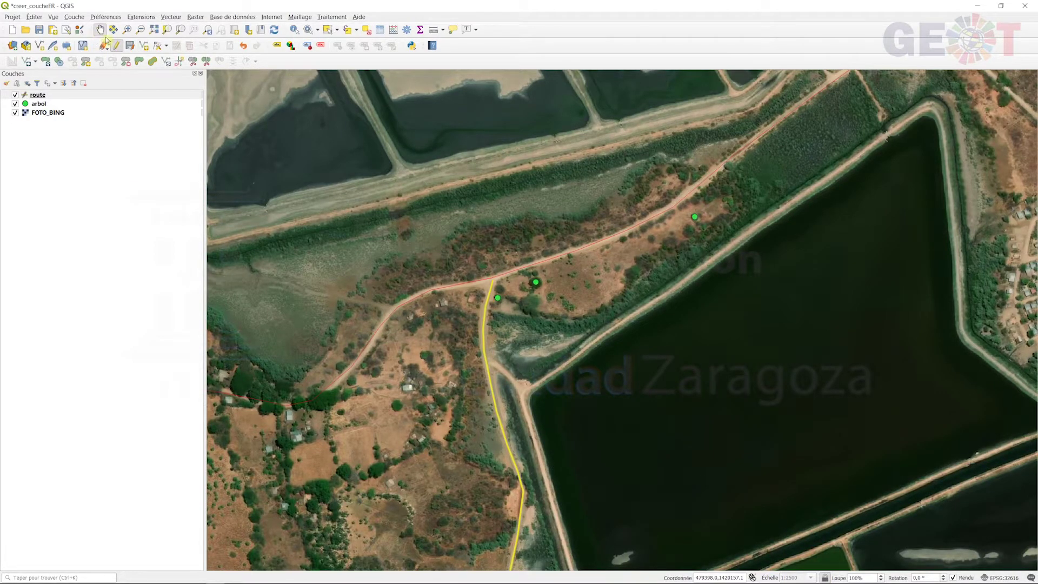
pyautogui.moveTo(343, 312); pyautogui.dragTo(725, 287)
pyautogui.moveTo(422, 349); pyautogui.dragTo(589, 285)
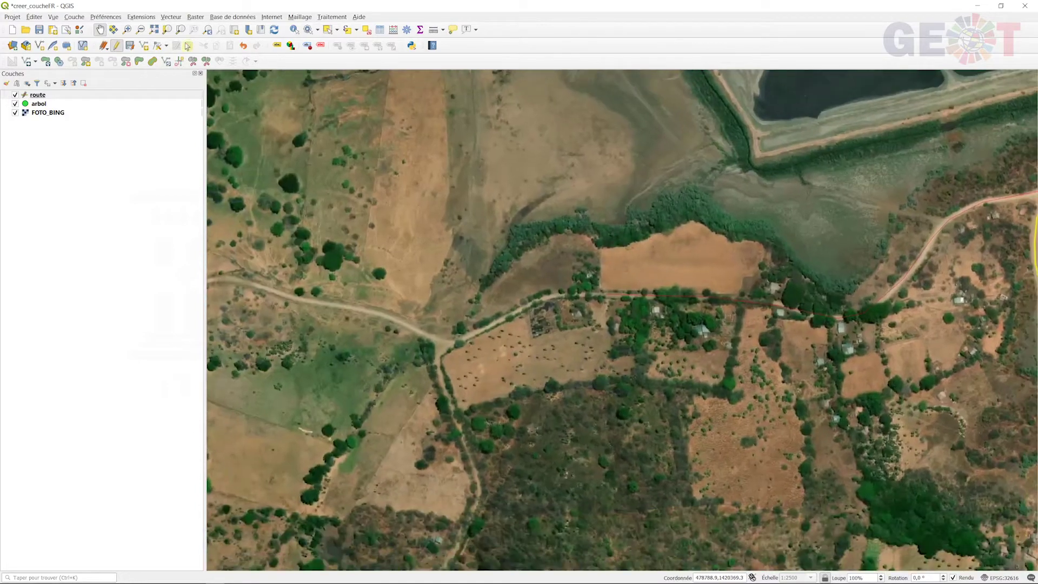
pyautogui.click(144, 46)
pyautogui.scroll(1, 508, 289)
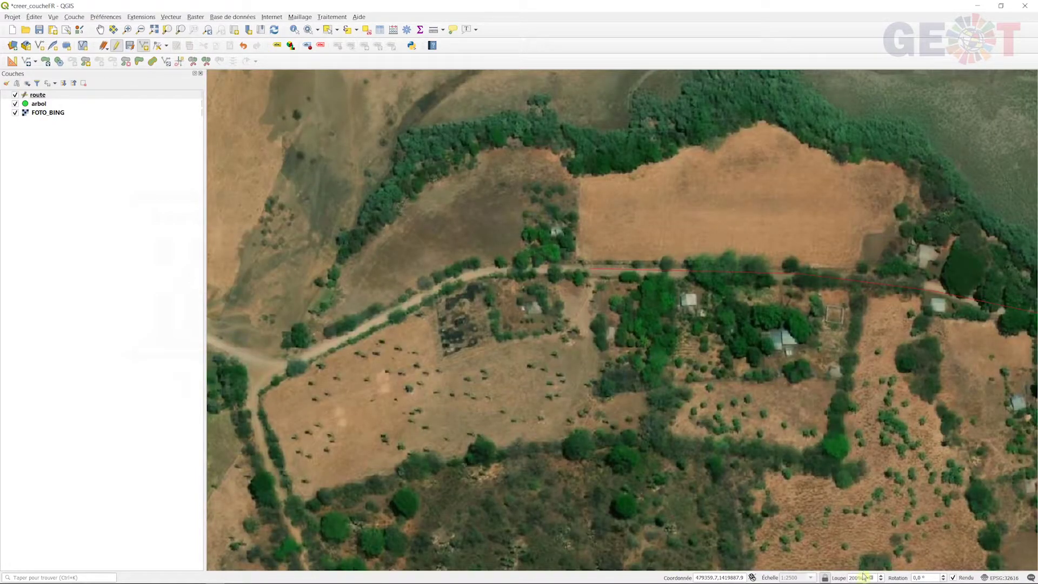
pyautogui.click(418, 299)
pyautogui.click(825, 577)
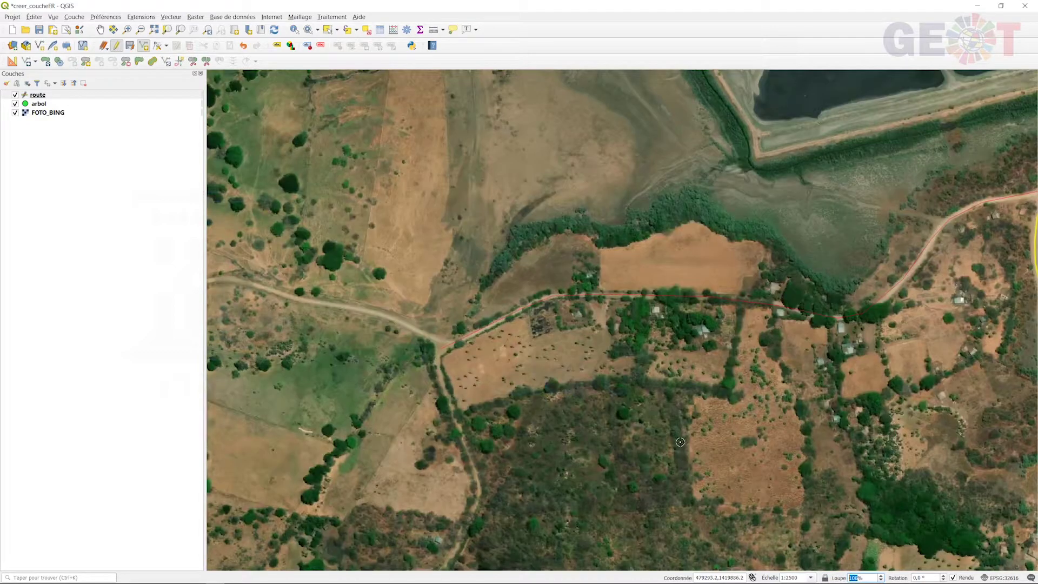
pyautogui.rightClick(465, 307)
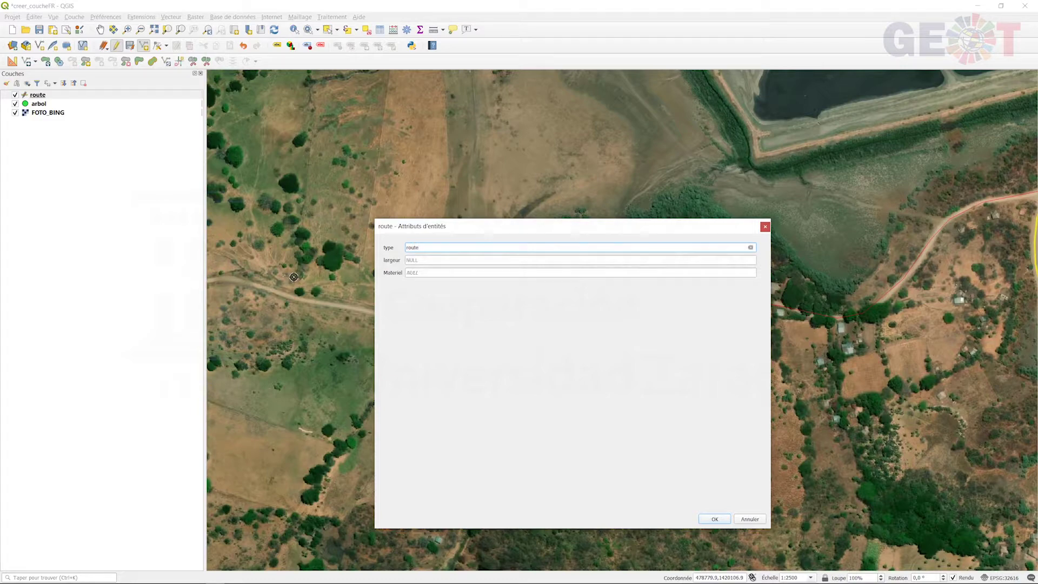
# - Enter 7,5 for largeur and goudron for Materiel on the second road, and accept the attributes
pyautogui.click(419, 260)
pyautogui.write('7,5')
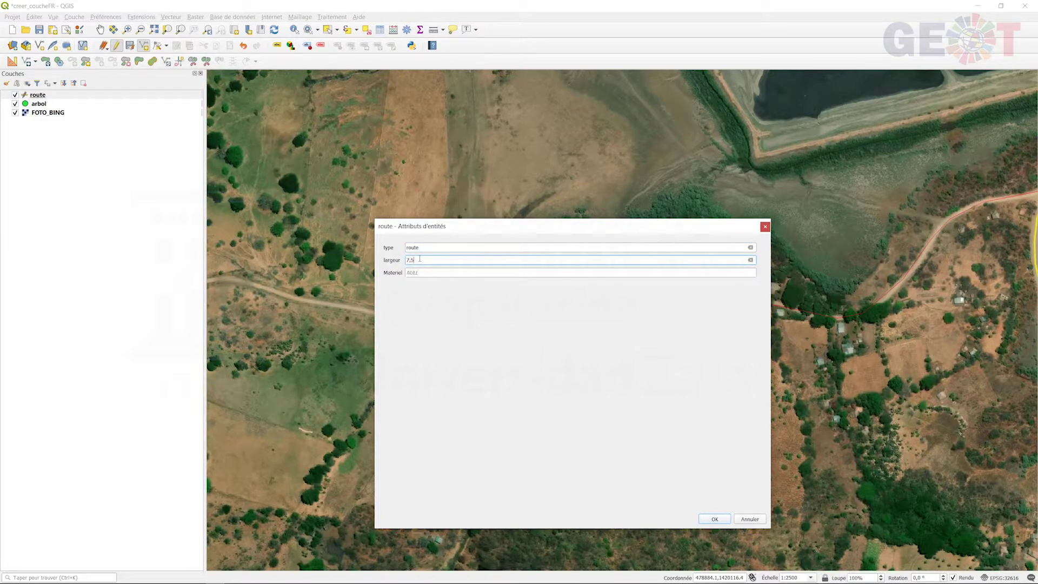
pyautogui.click(424, 273)
pyautogui.write('goudron')
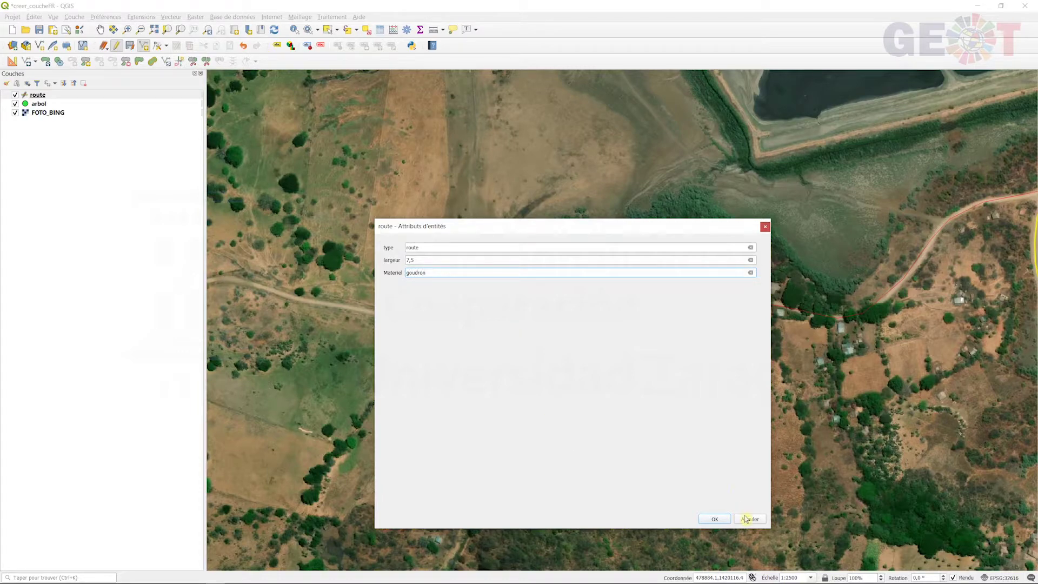
pyautogui.click(711, 519)
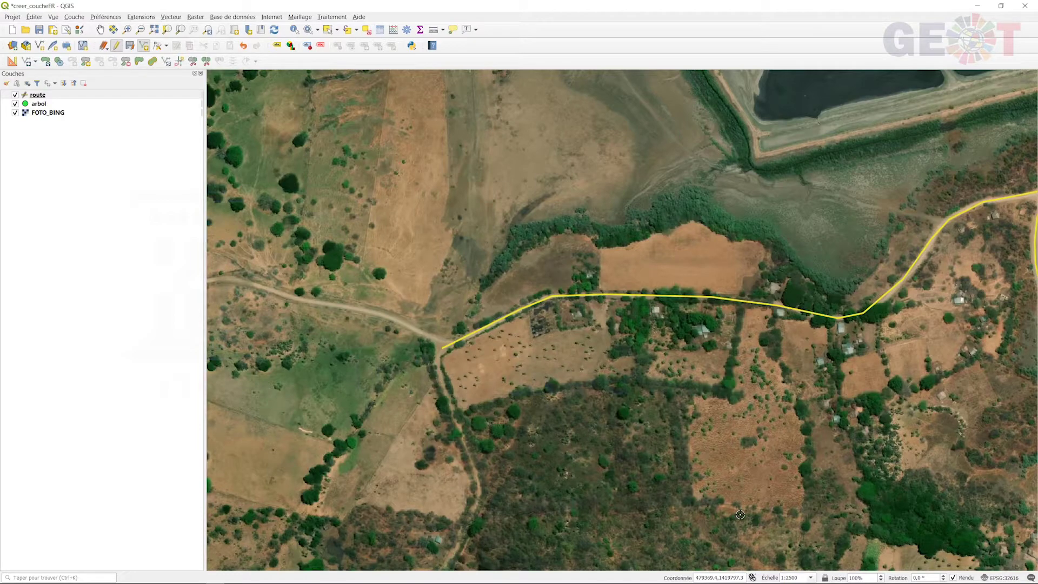
# - Examine up close how the two road lines meet at the junction near the green tree points
pyautogui.click(100, 29)
pyautogui.moveTo(766, 309); pyautogui.dragTo(448, 344)
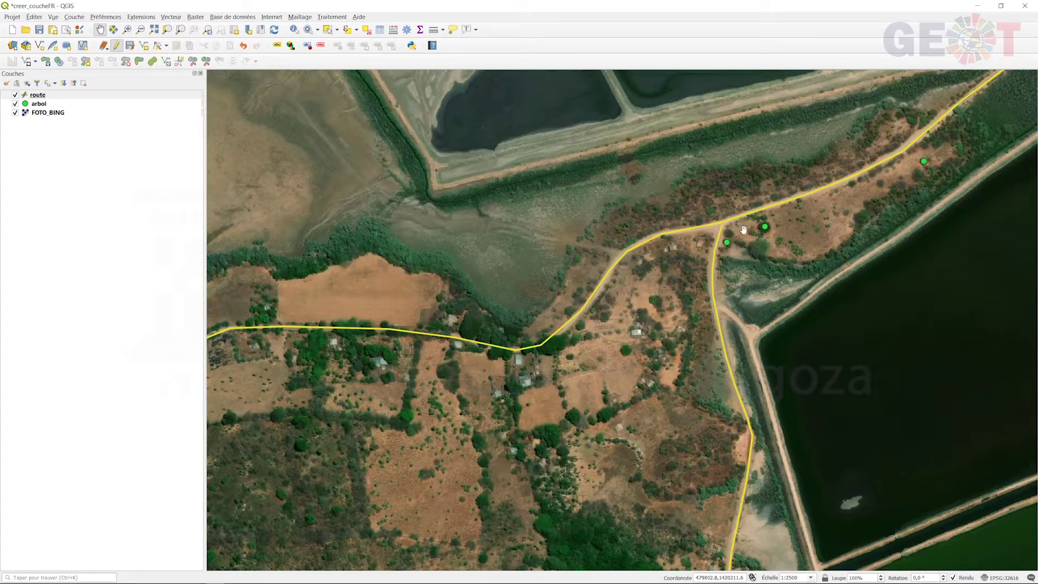
pyautogui.scroll(3, 742, 230)
pyautogui.scroll(1, 683, 203)
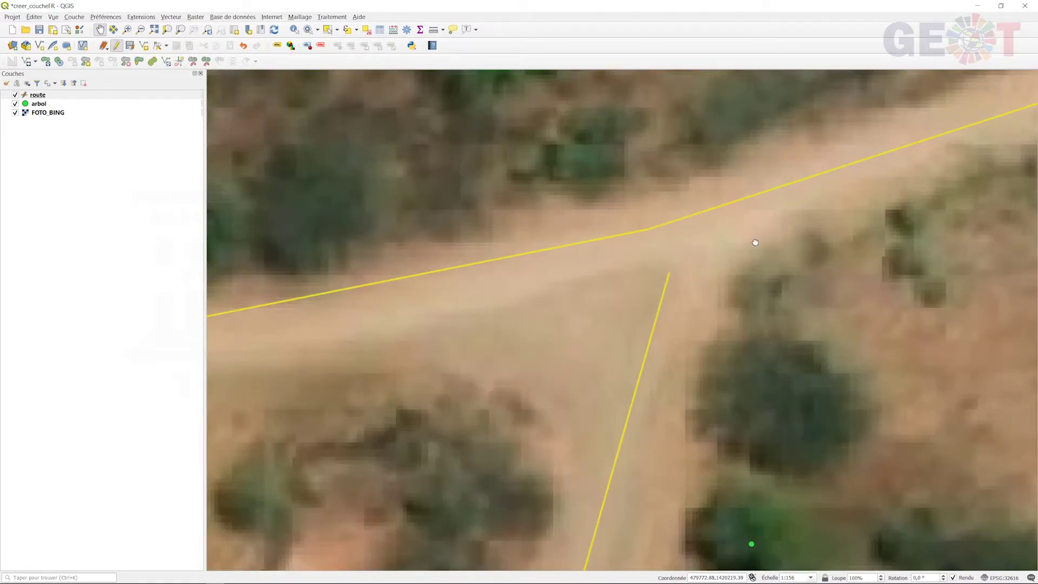
pyautogui.moveTo(753, 241); pyautogui.dragTo(687, 263)
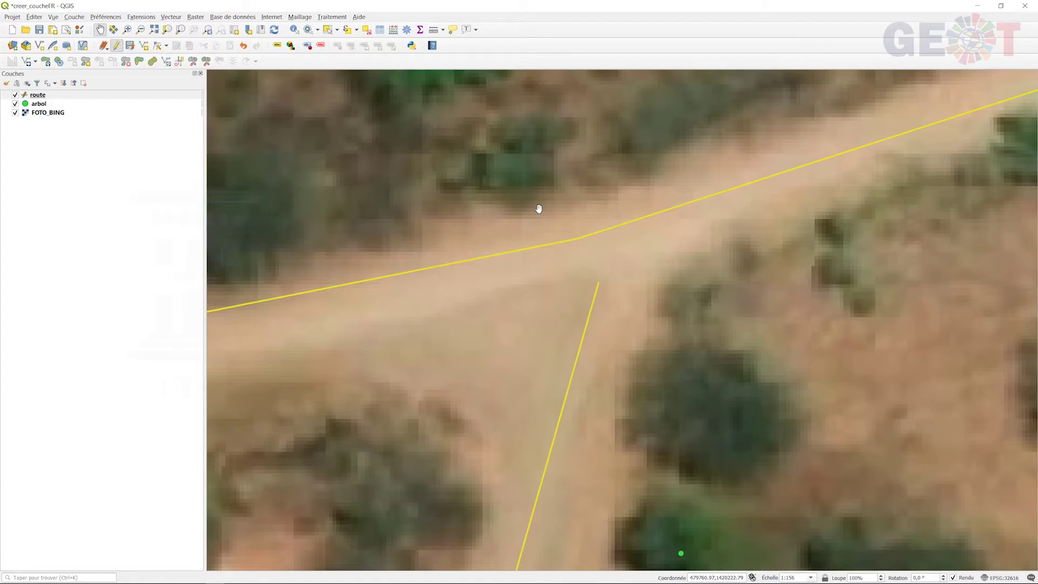
pyautogui.scroll(-1, 539, 209)
pyautogui.moveTo(560, 200); pyautogui.dragTo(590, 265)
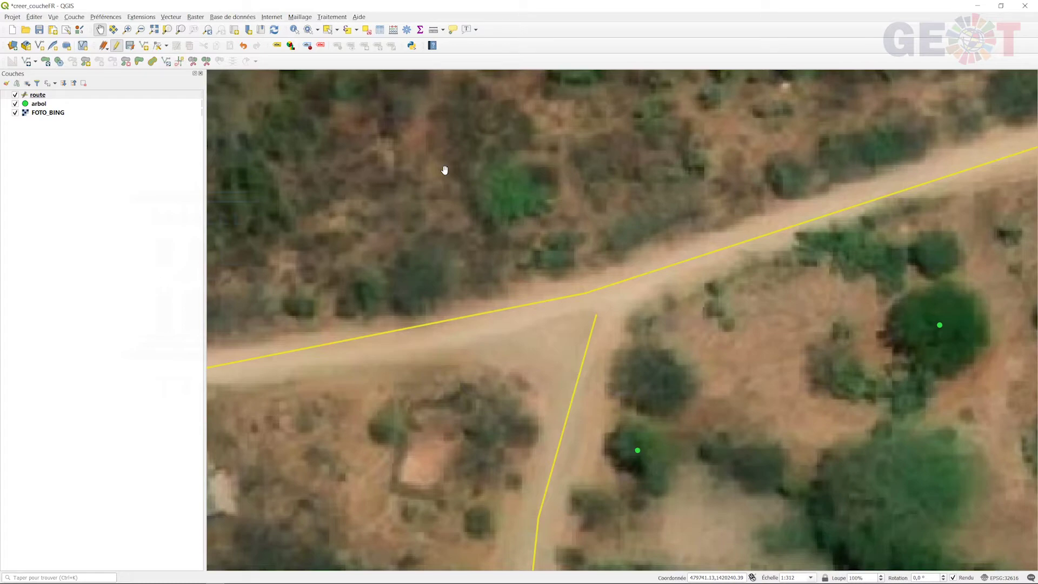
# - Enable snapping in the project's snapping settings with advanced configuration, include the route layer, and toggle topological editing
pyautogui.click(13, 16)
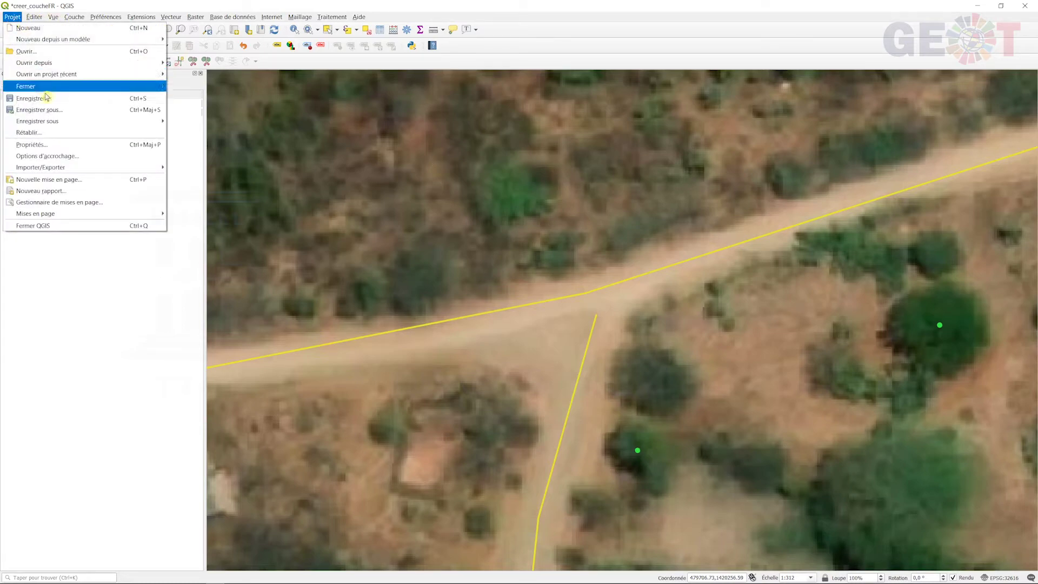
pyautogui.click(146, 158)
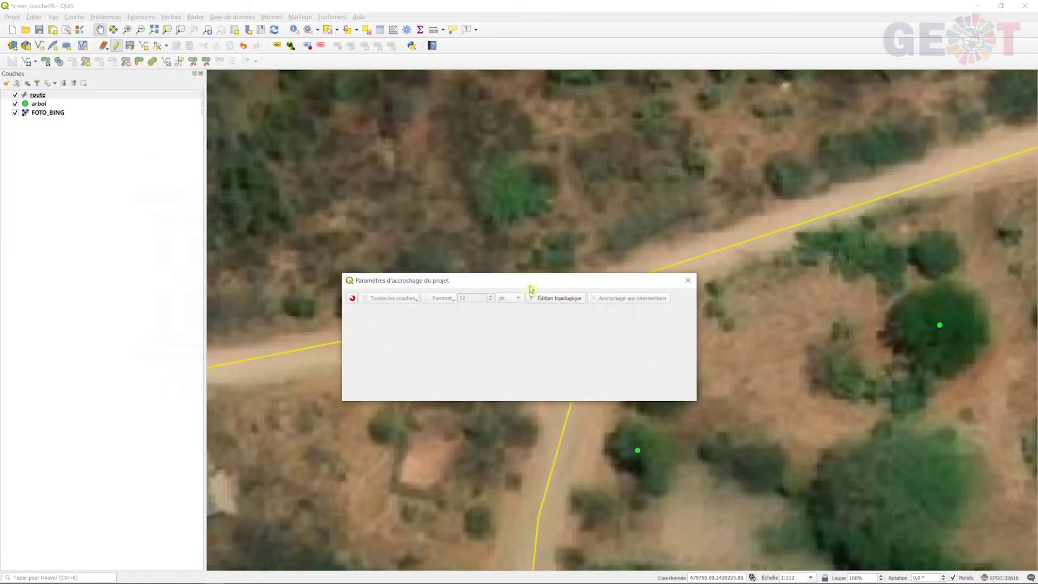
pyautogui.moveTo(531, 290); pyautogui.dragTo(526, 132)
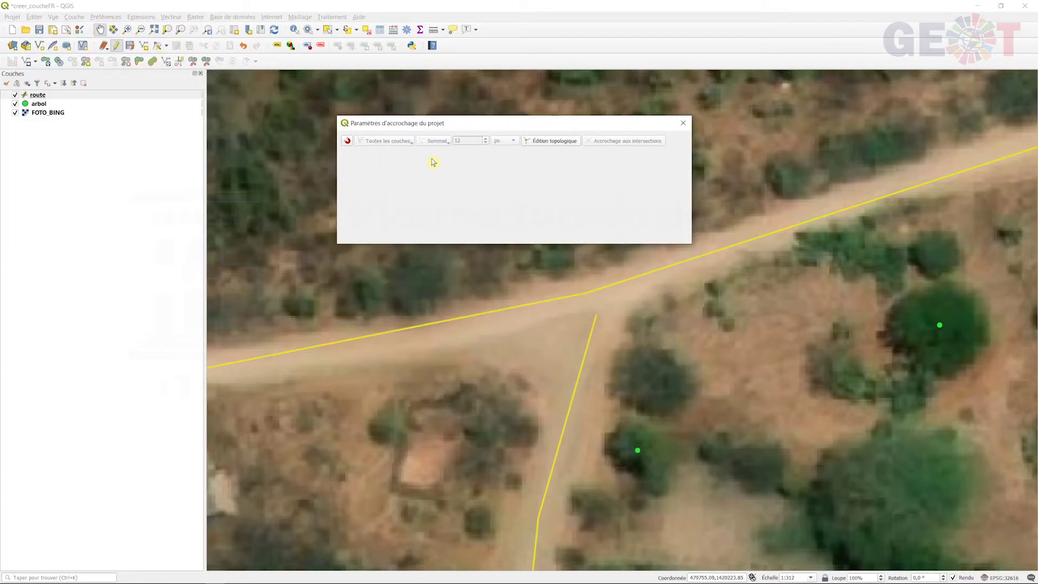
pyautogui.click(347, 141)
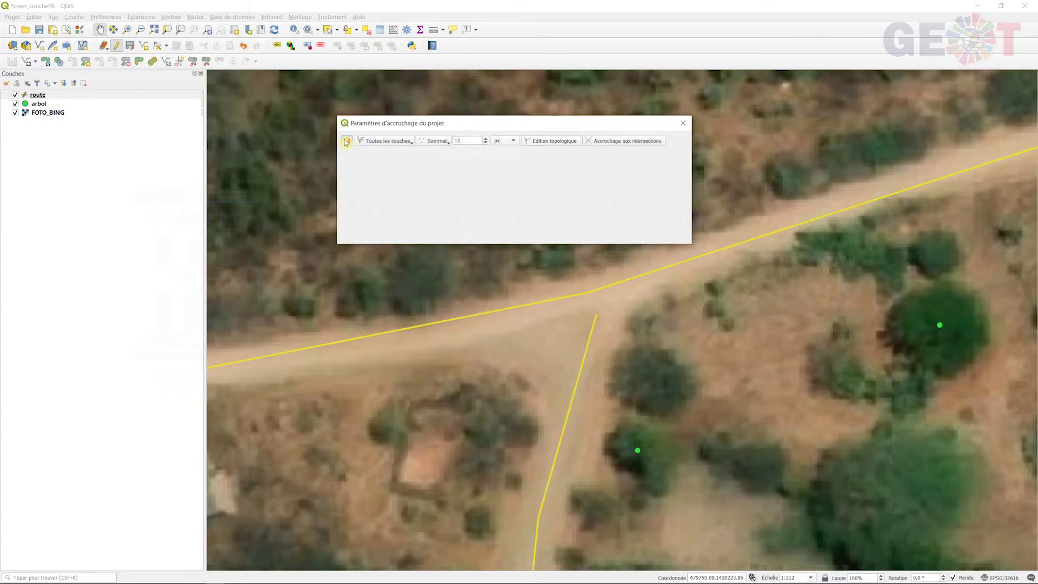
pyautogui.click(408, 141)
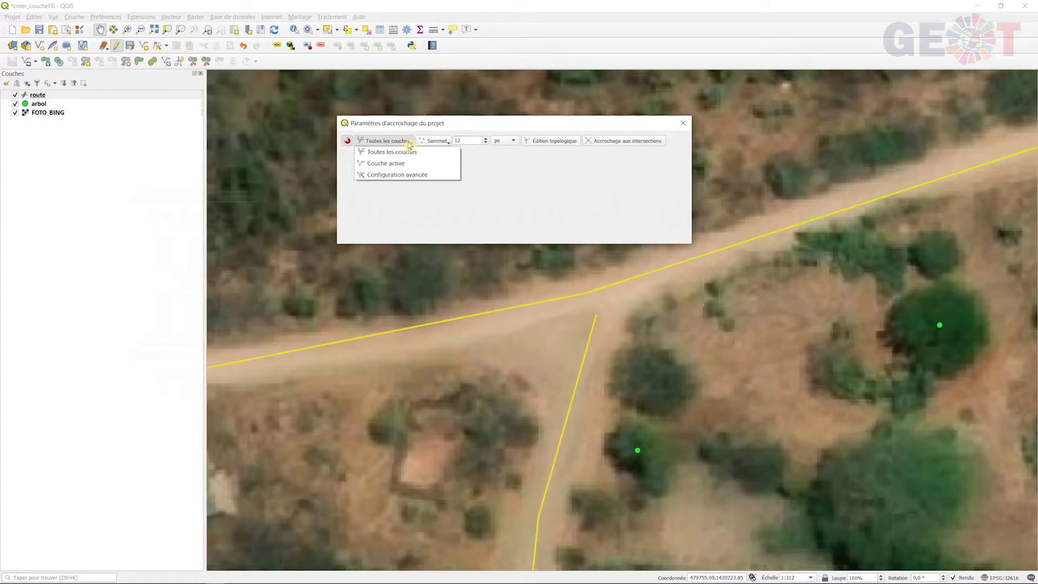
pyautogui.click(438, 176)
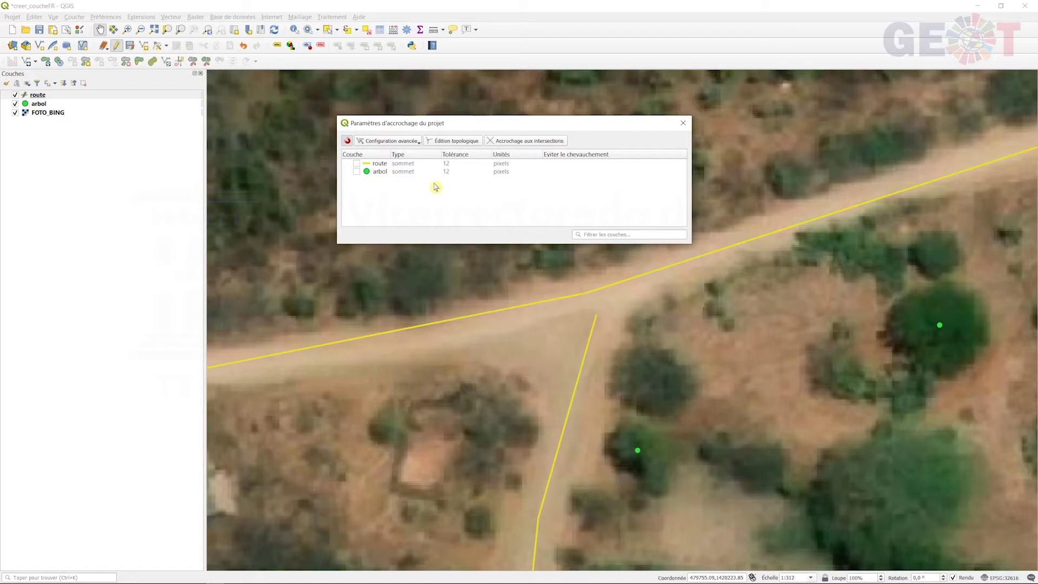
pyautogui.click(356, 164)
pyautogui.click(457, 142)
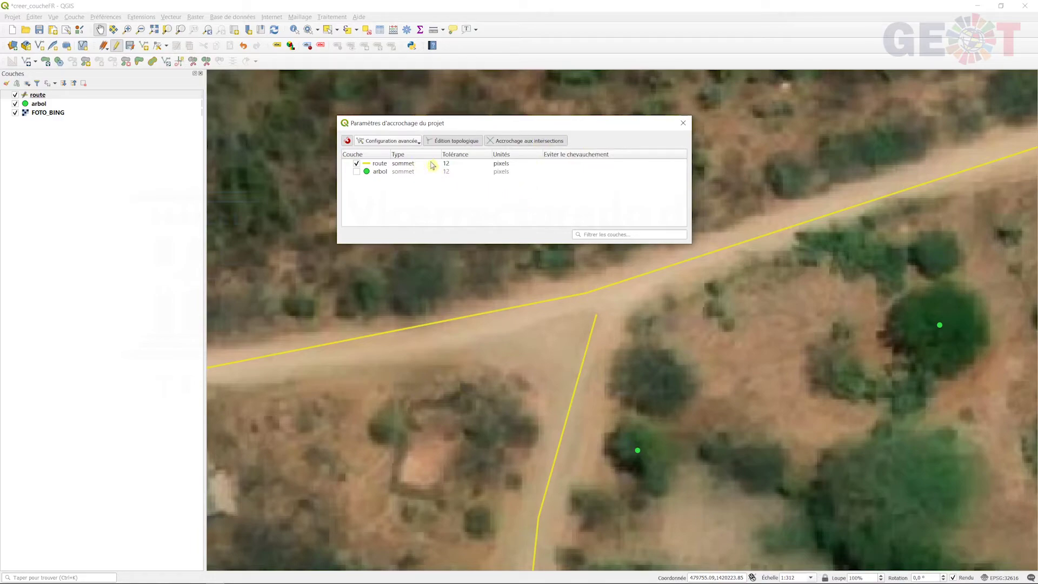
# - Set the route layer's snapping tolerance to 10 mètres and its type to sommet et segment, and close the snapping settings
pyautogui.doubleClick(451, 163)
pyautogui.write('10')
pyautogui.doubleClick(508, 163)
pyautogui.click(510, 164)
pyautogui.click(512, 182)
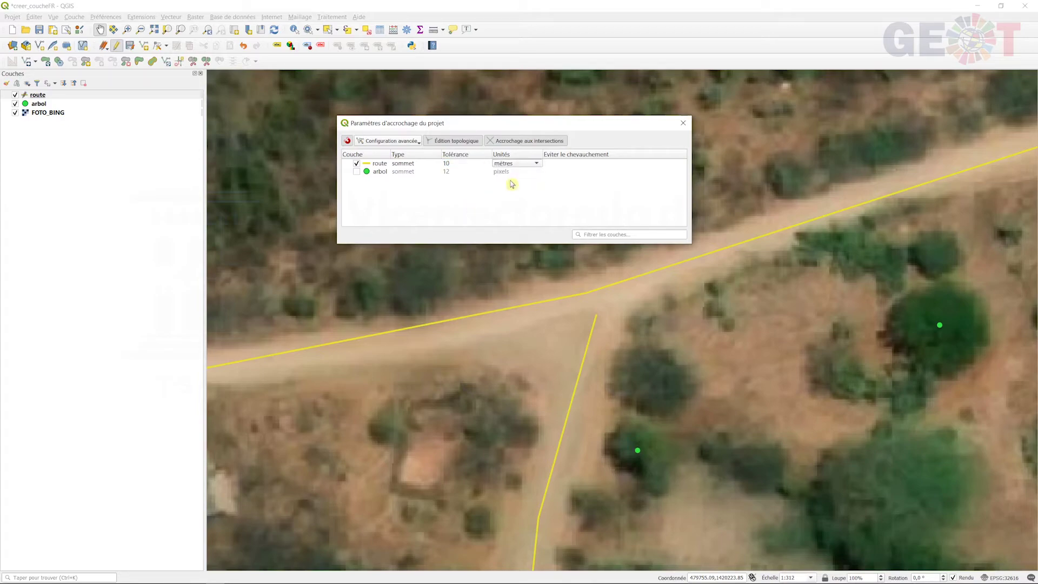
pyautogui.doubleClick(414, 166)
pyautogui.click(414, 164)
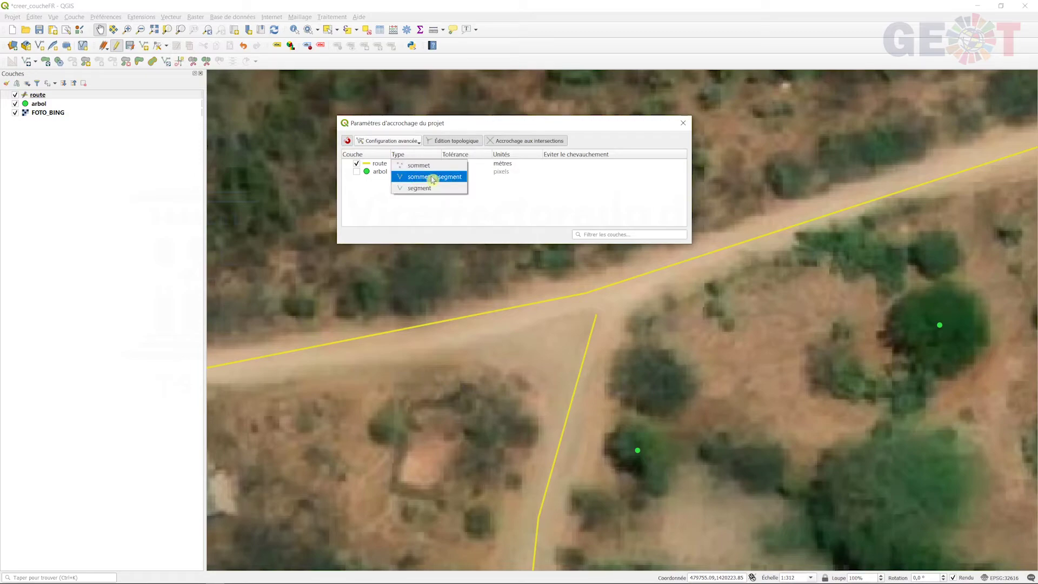
pyautogui.click(434, 179)
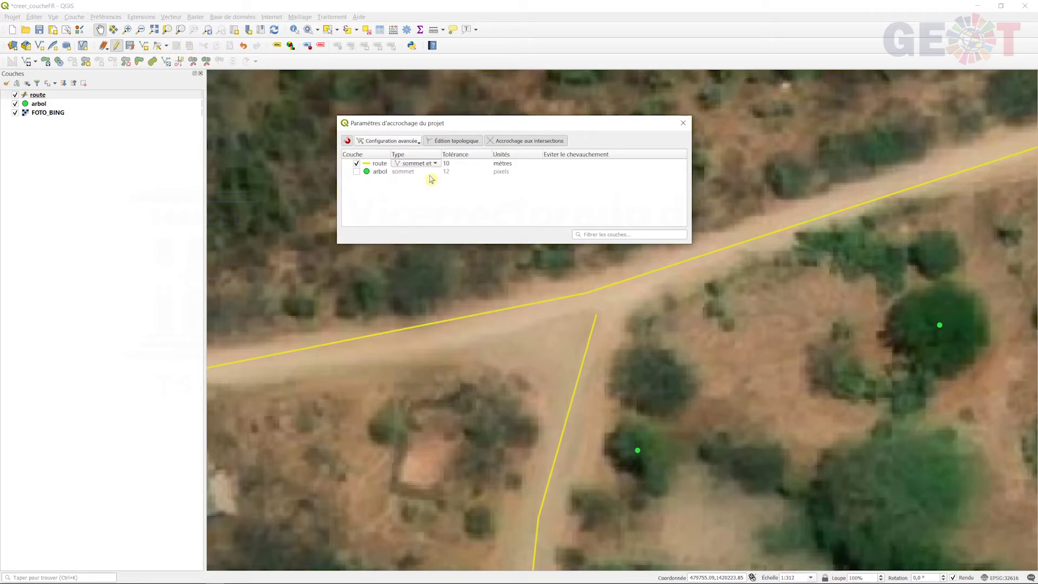
pyautogui.click(683, 123)
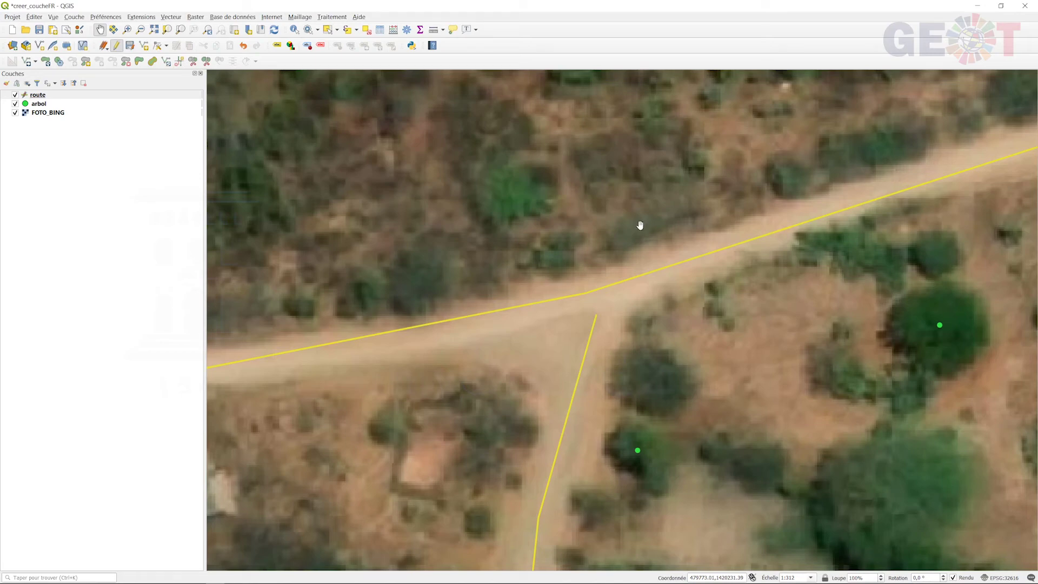
# - Move the second road's loose end vertex in the route layer onto the main road's vertex at the junction
pyautogui.click(63, 95)
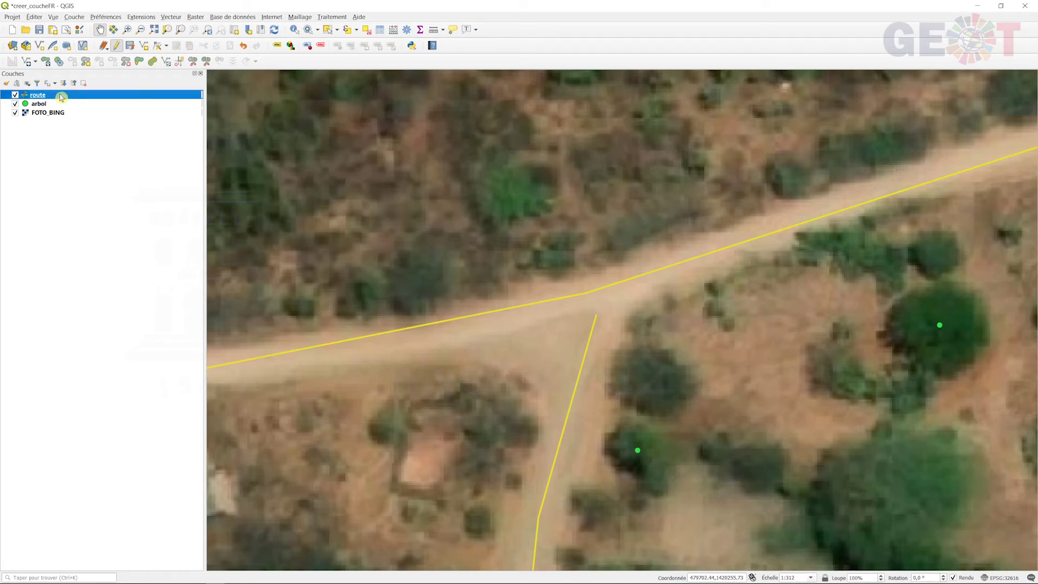
pyautogui.click(158, 46)
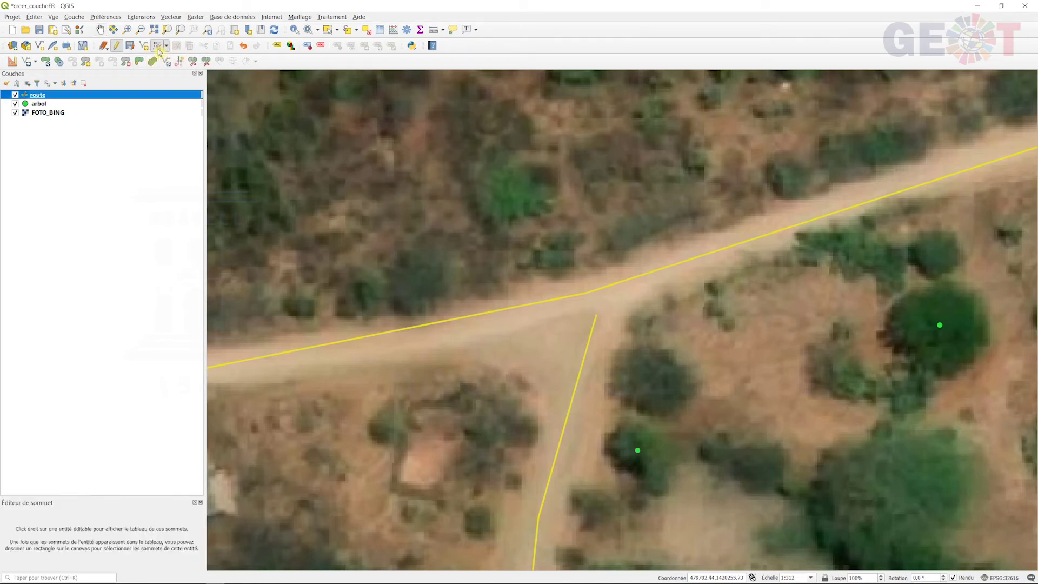
pyautogui.click(595, 315)
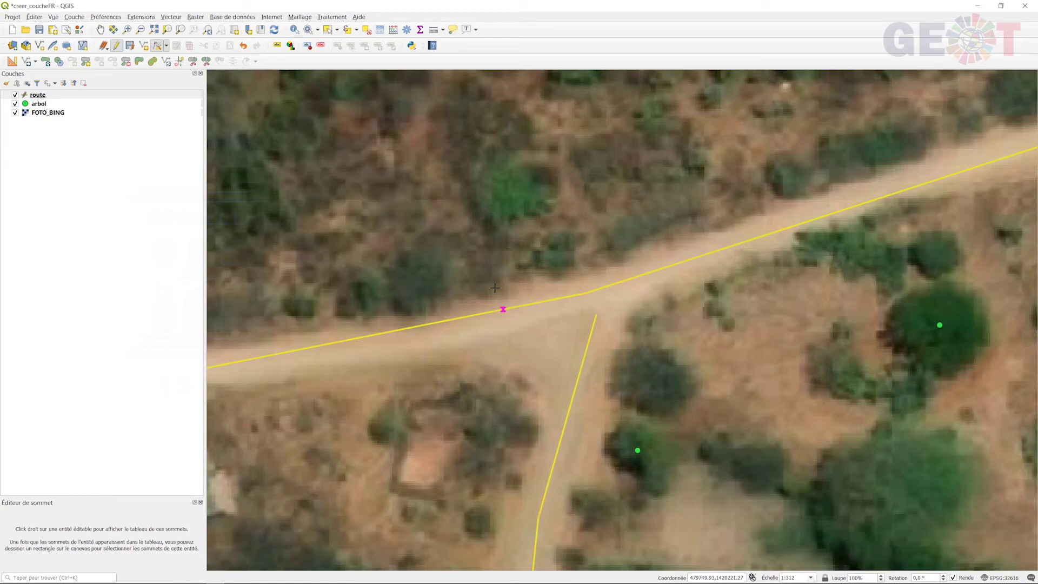
pyautogui.click(581, 286)
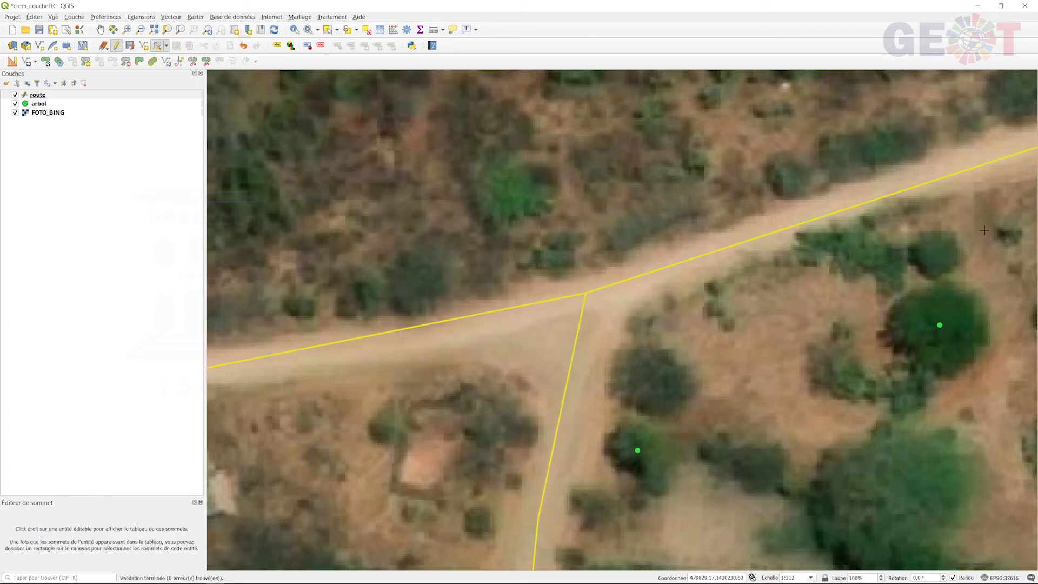
# - Draw a side road line from the small clearing northwest along the narrow track, ending it snapped to the main road
pyautogui.click(100, 30)
pyautogui.moveTo(725, 146); pyautogui.dragTo(480, 366)
pyautogui.moveTo(984, 87); pyautogui.dragTo(734, 317)
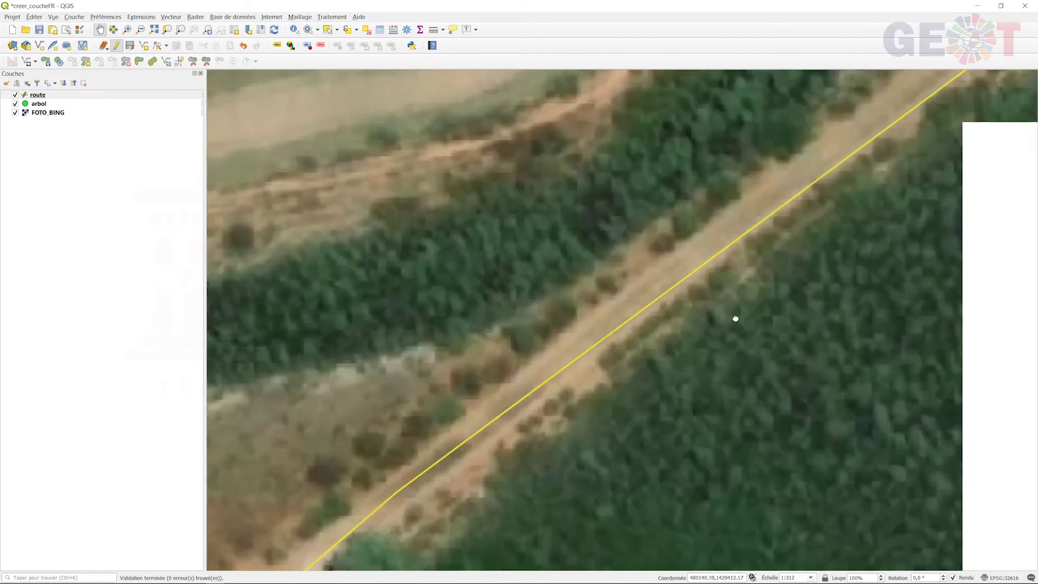
pyautogui.moveTo(831, 190); pyautogui.dragTo(632, 167)
pyautogui.moveTo(714, 428); pyautogui.dragTo(656, 308)
pyautogui.click(143, 45)
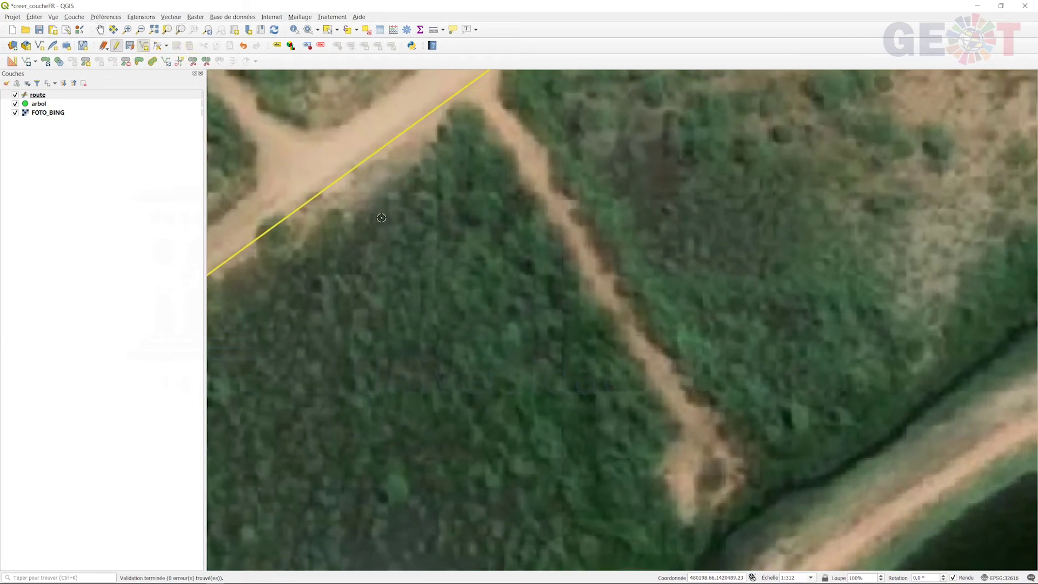
pyautogui.click(739, 477)
pyautogui.press('Up')
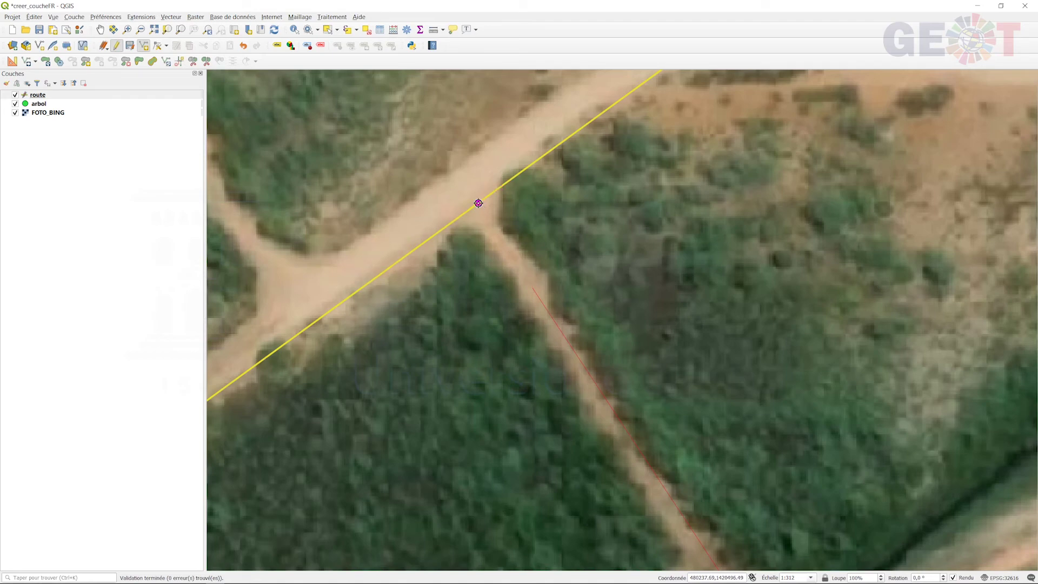
pyautogui.click(478, 203)
pyautogui.rightClick(479, 202)
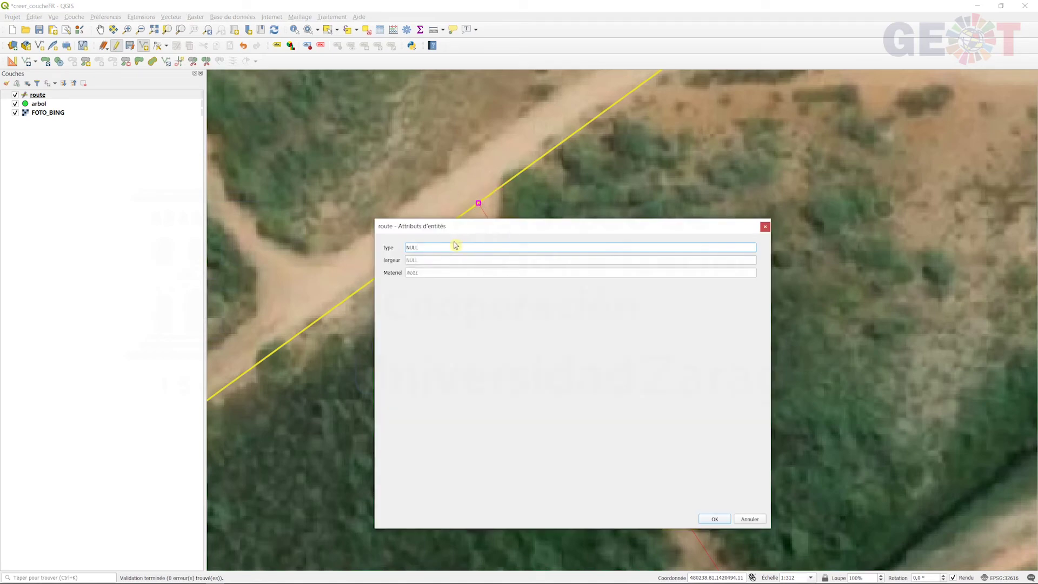
# - Enter route for type and 4 for largeur on the side road, and accept the attributes
pyautogui.moveTo(441, 247); pyautogui.dragTo(384, 252)
pyautogui.write('route')
pyautogui.click(410, 262)
pyautogui.write('4')
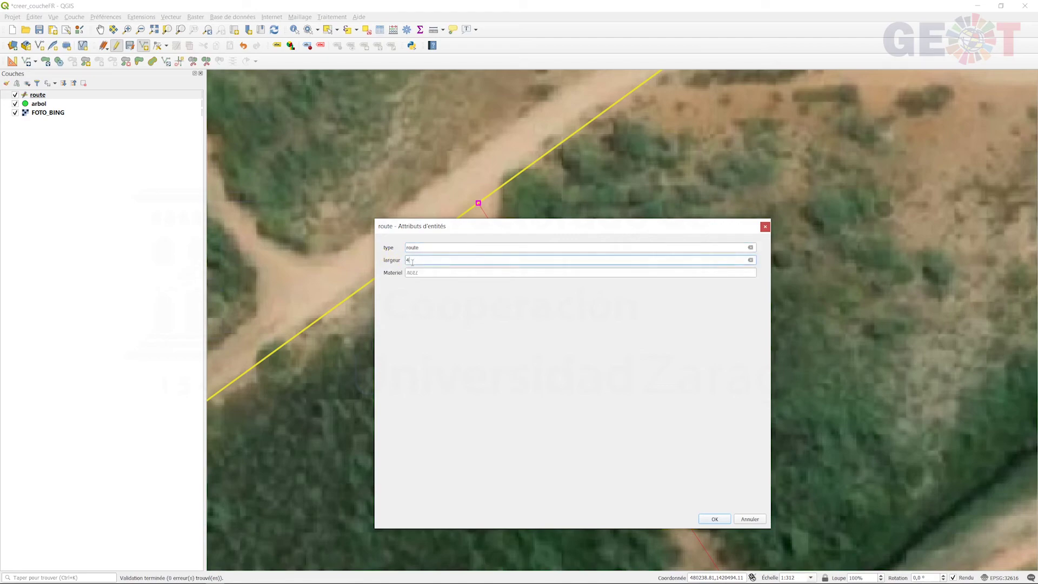
pyautogui.press('Tab')
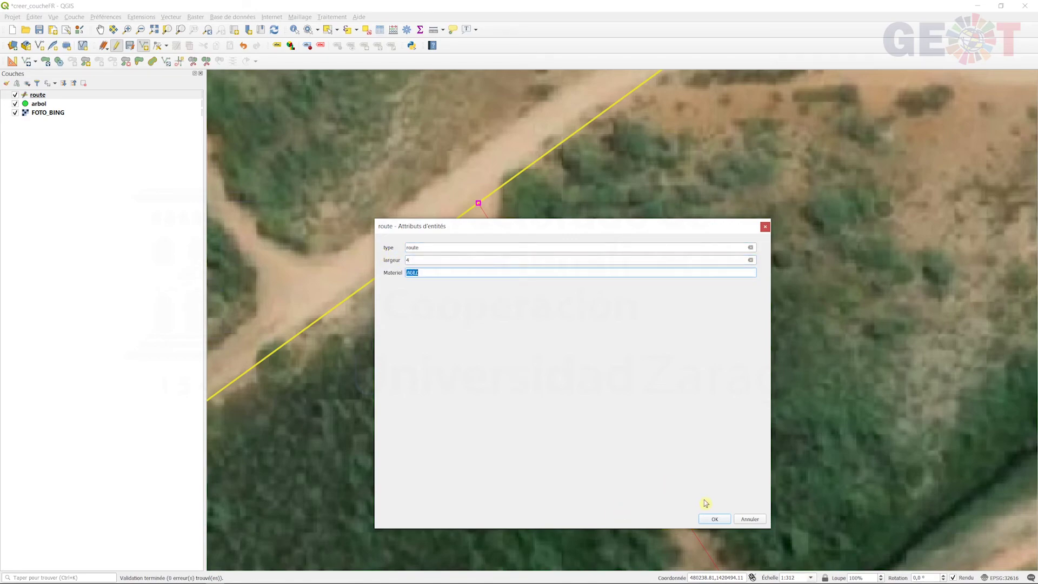
pyautogui.click(713, 518)
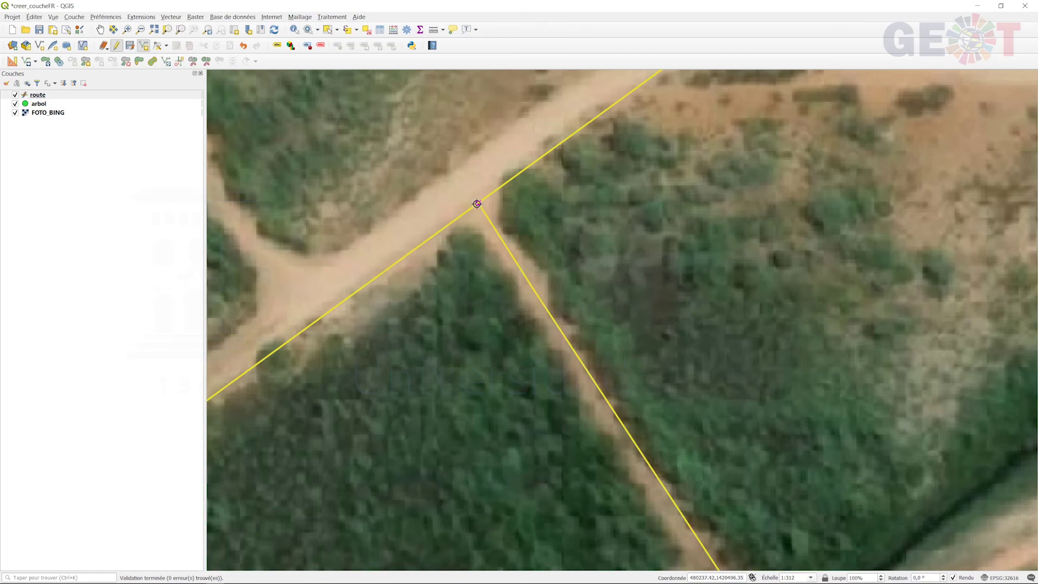
# - Examine up close how the side road and the second road connect to the main road at their junctions
pyautogui.scroll(4, 476, 200)
pyautogui.click(100, 30)
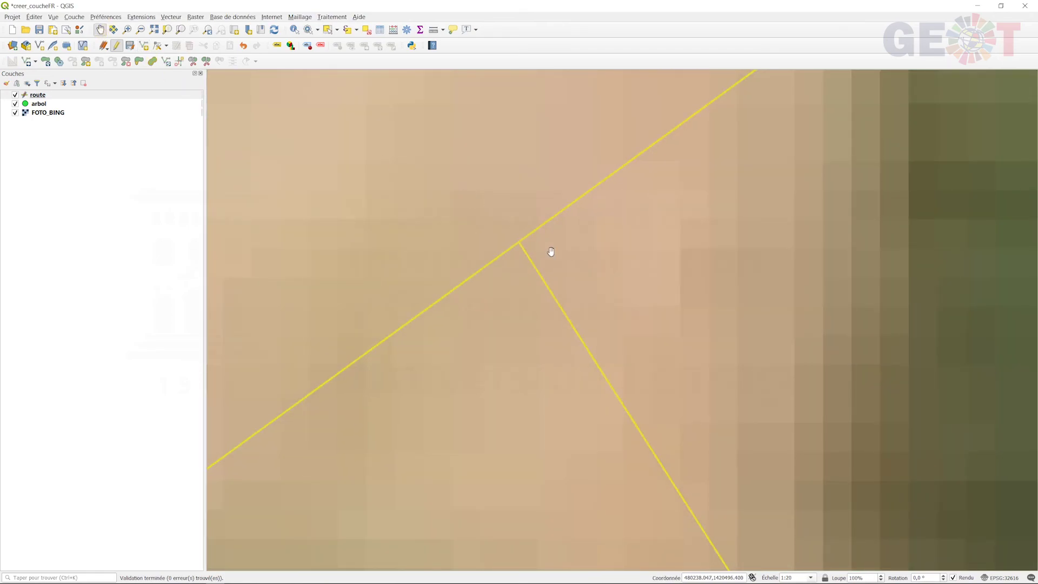
pyautogui.scroll(4, 549, 250)
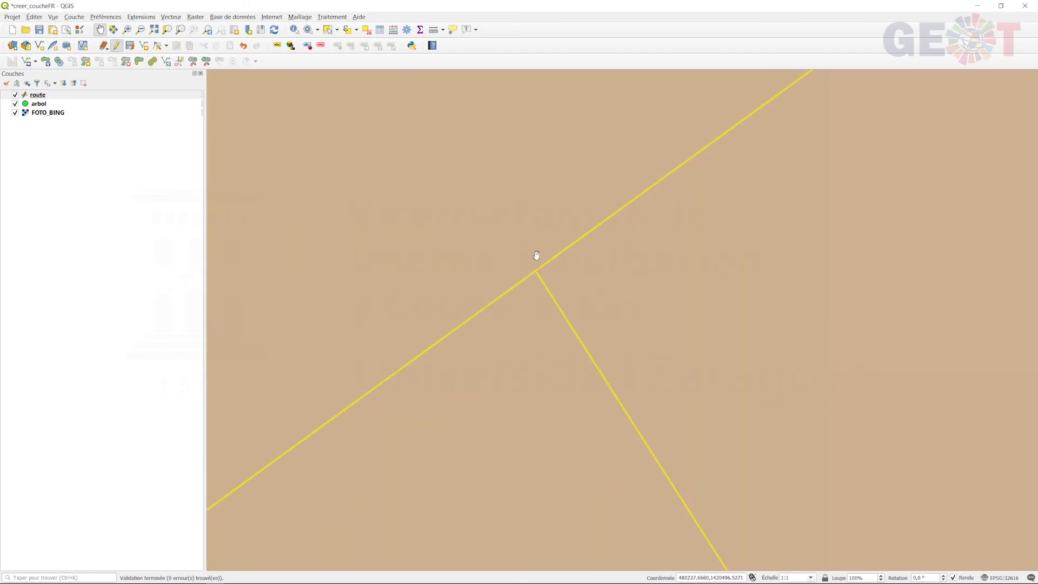
pyautogui.scroll(3, 524, 278)
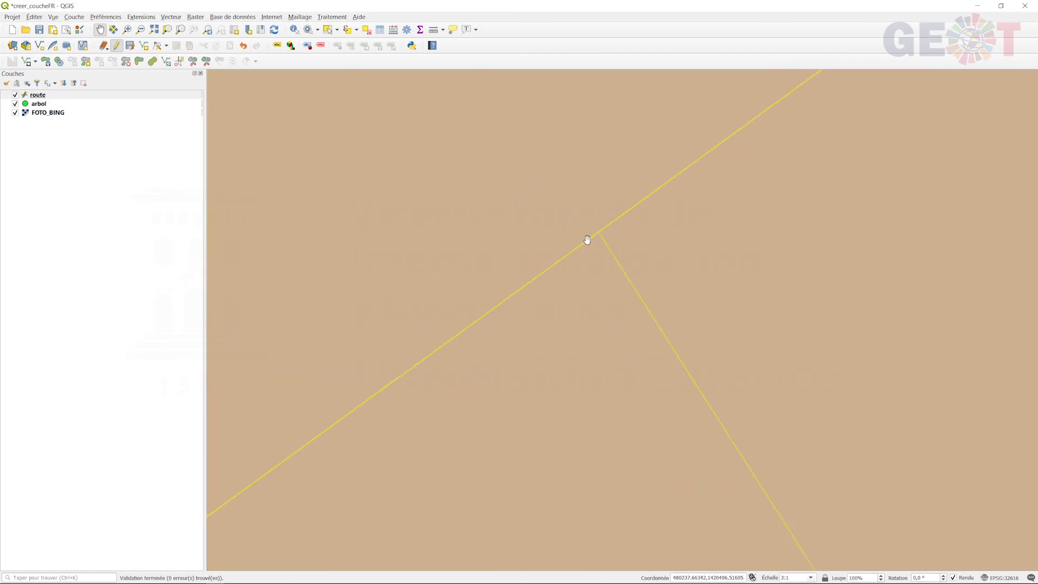
pyautogui.scroll(-10, 586, 241)
pyautogui.scroll(2, 521, 332)
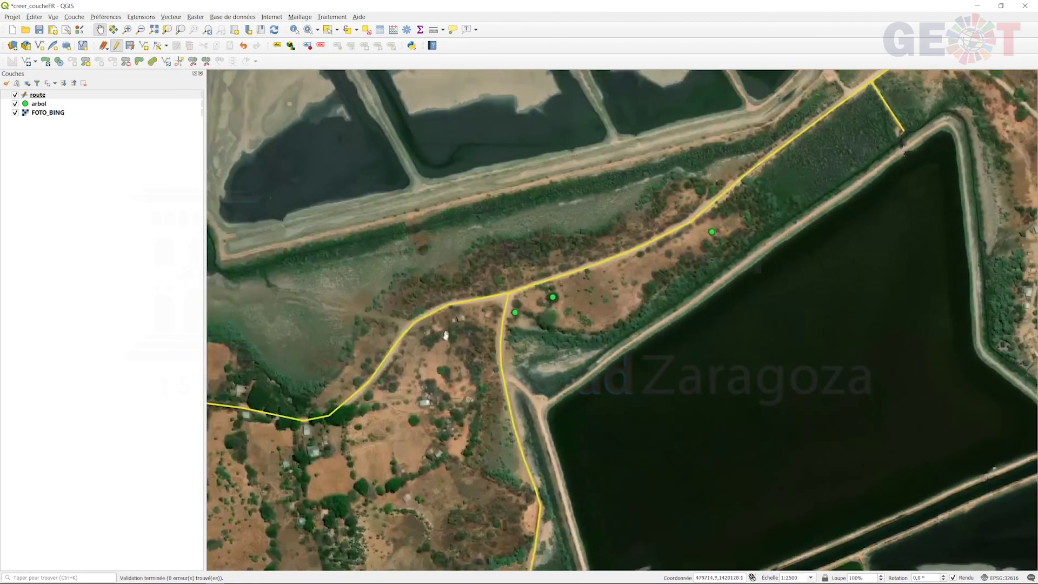
pyautogui.scroll(5, 498, 297)
pyautogui.moveTo(706, 348); pyautogui.dragTo(394, 307)
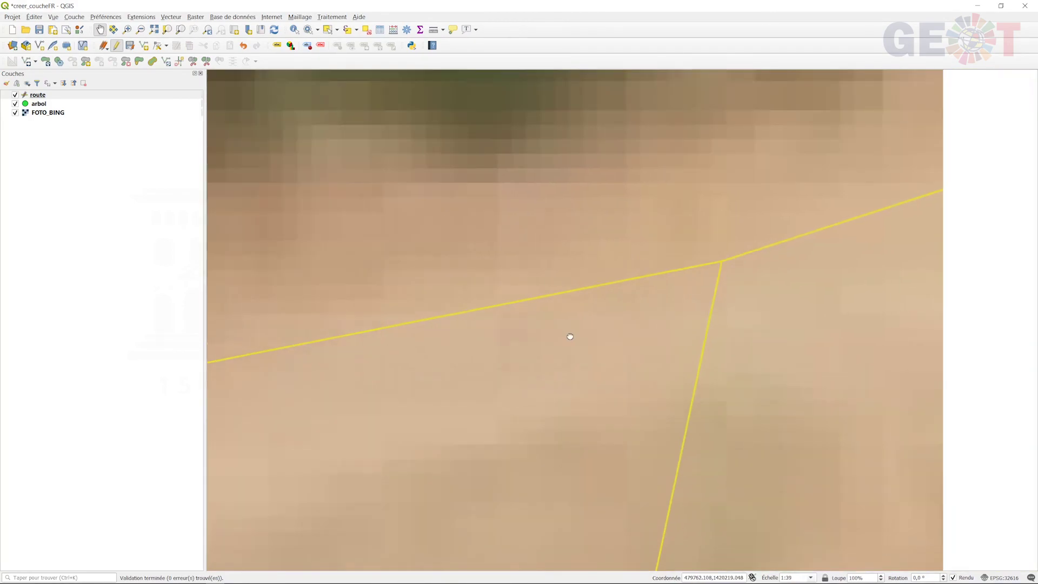
pyautogui.scroll(2, 639, 269)
pyautogui.scroll(2, 662, 322)
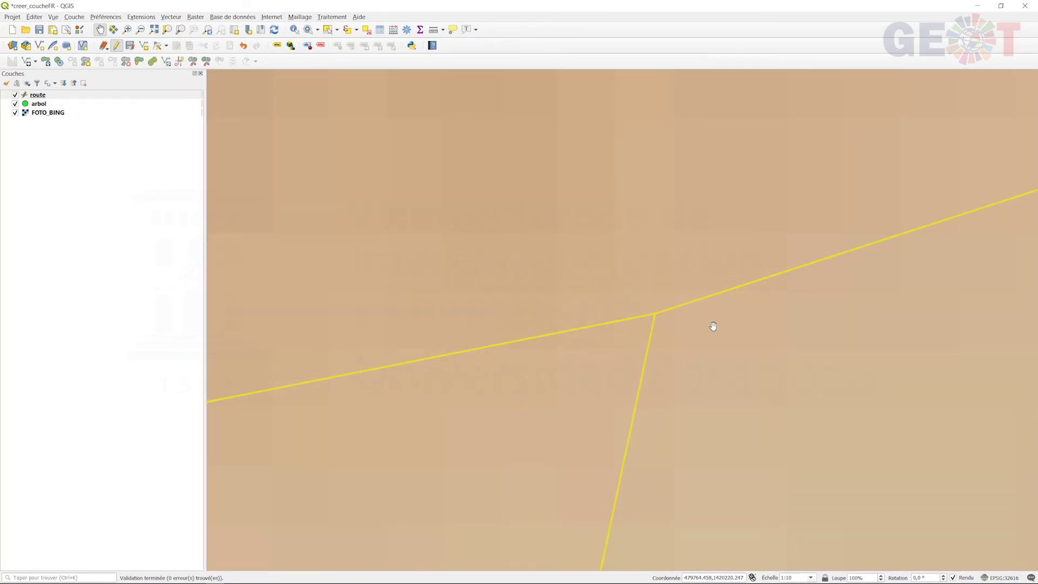
pyautogui.scroll(-7, 715, 351)
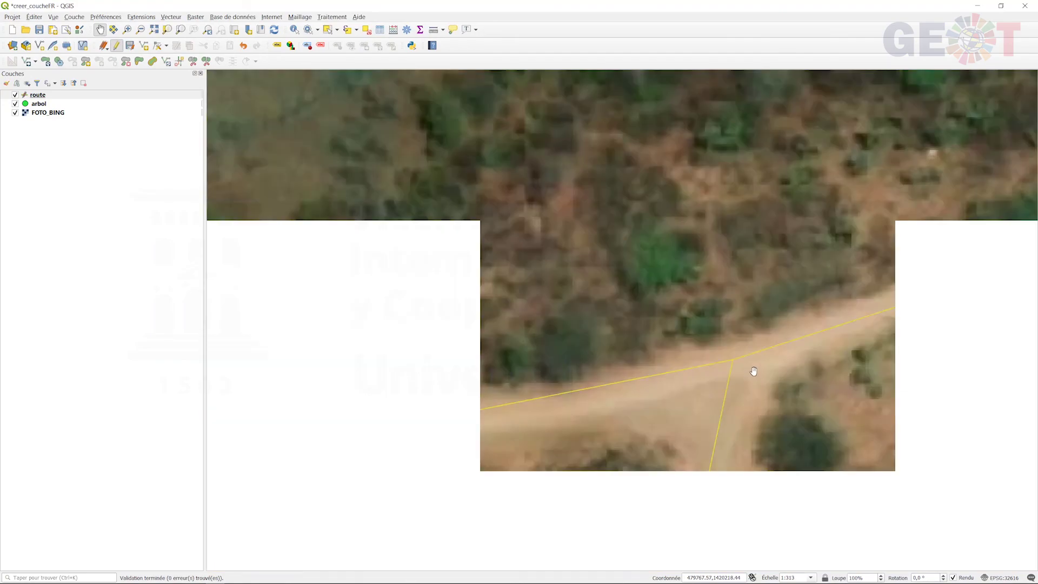
pyautogui.scroll(1, 721, 335)
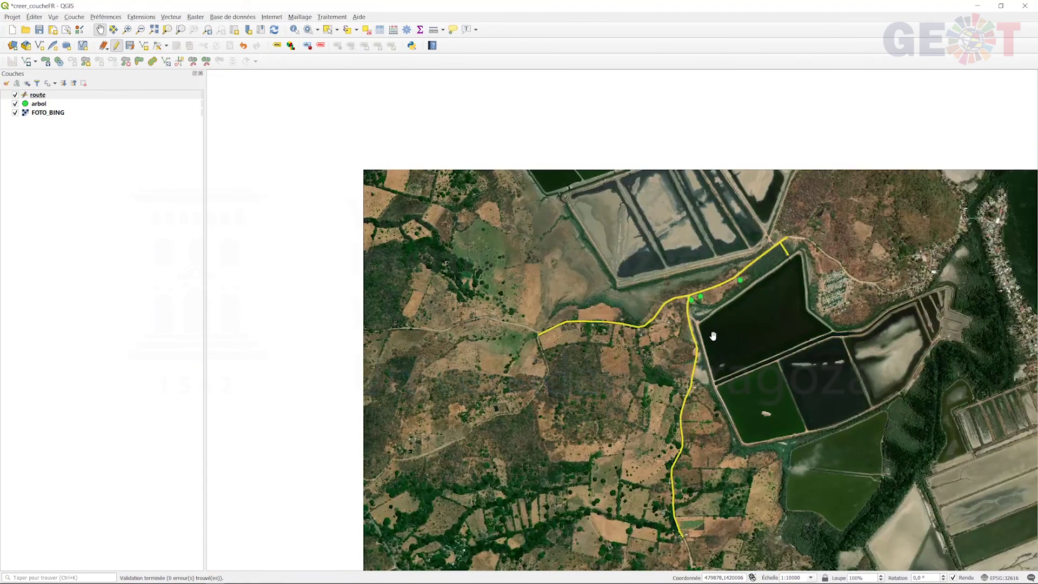